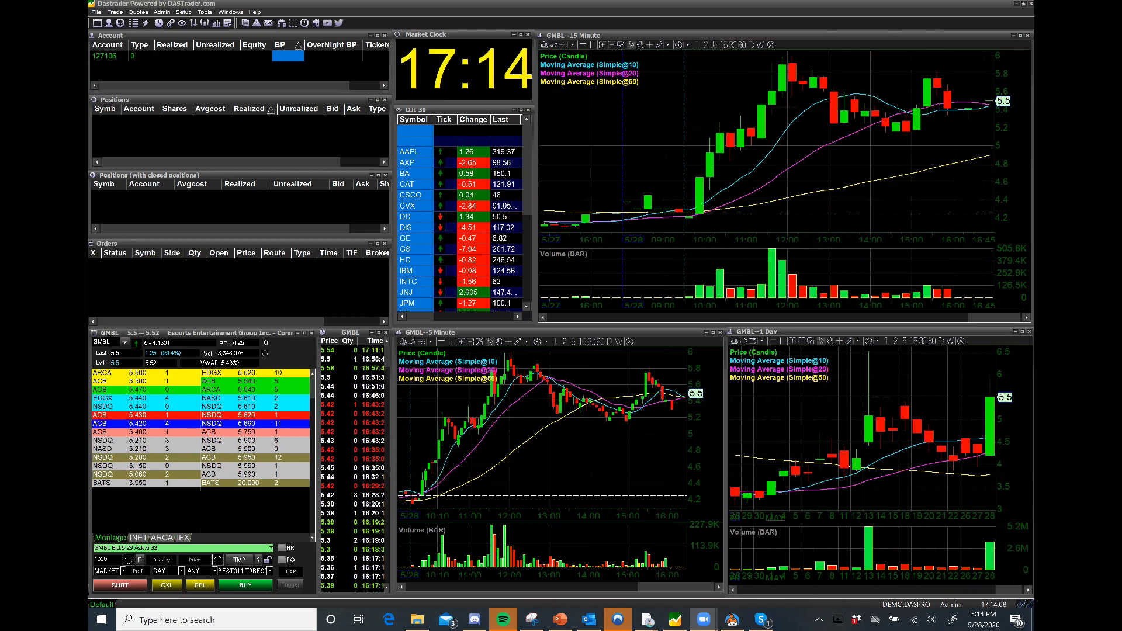
# - Load SPY into the montage and linked charts, and maximize the SPY 5-minute chart
pyautogui.click(110, 342)
pyautogui.write('G')
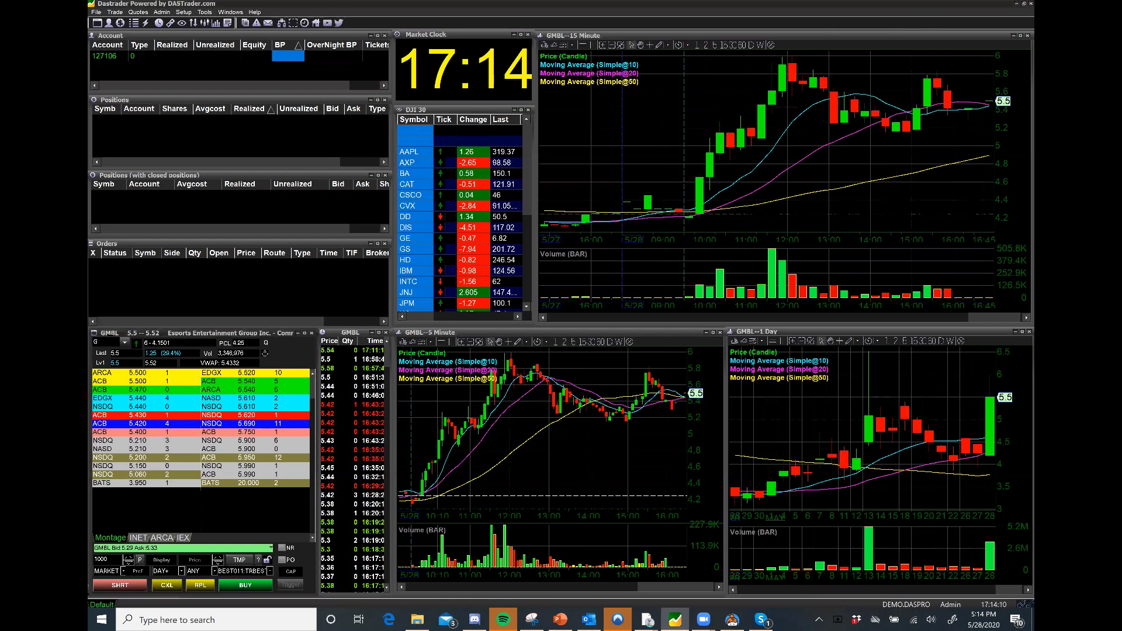
pyautogui.write('PY')
pyautogui.press('Return')
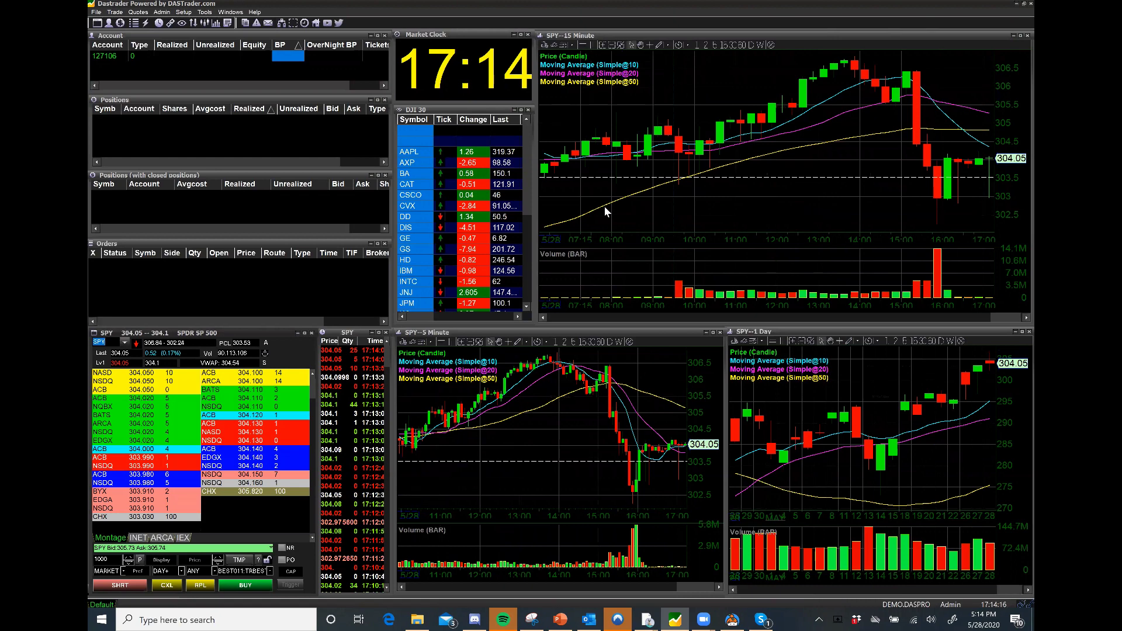
pyautogui.click(714, 331)
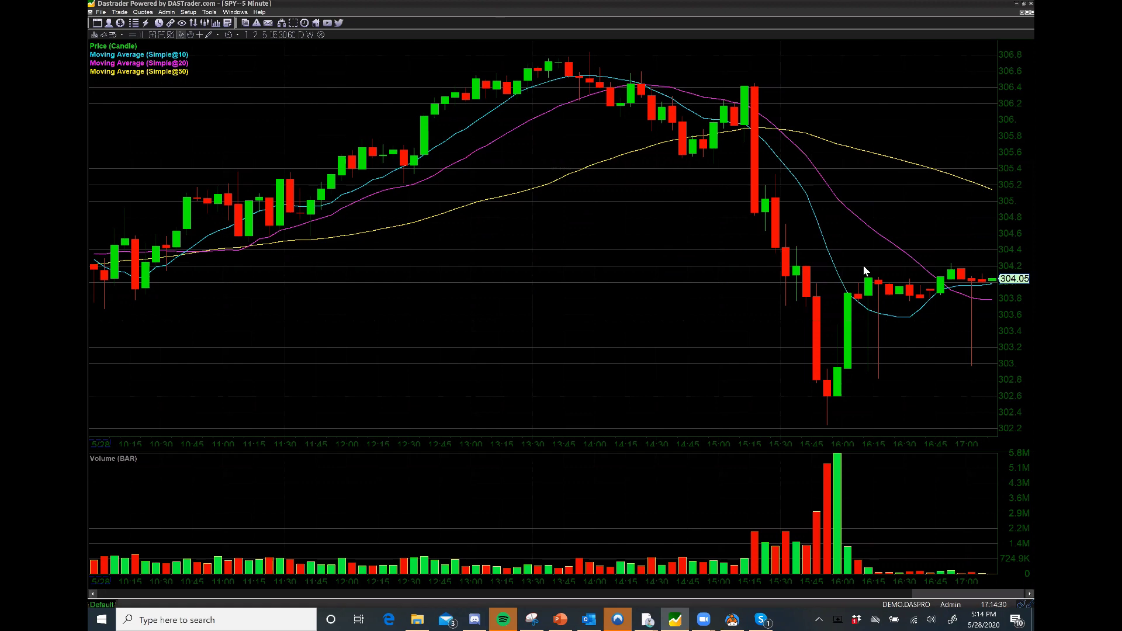
# - Switch the chart between the two-day, three-day and last-session ranges
pyautogui.click(273, 35)
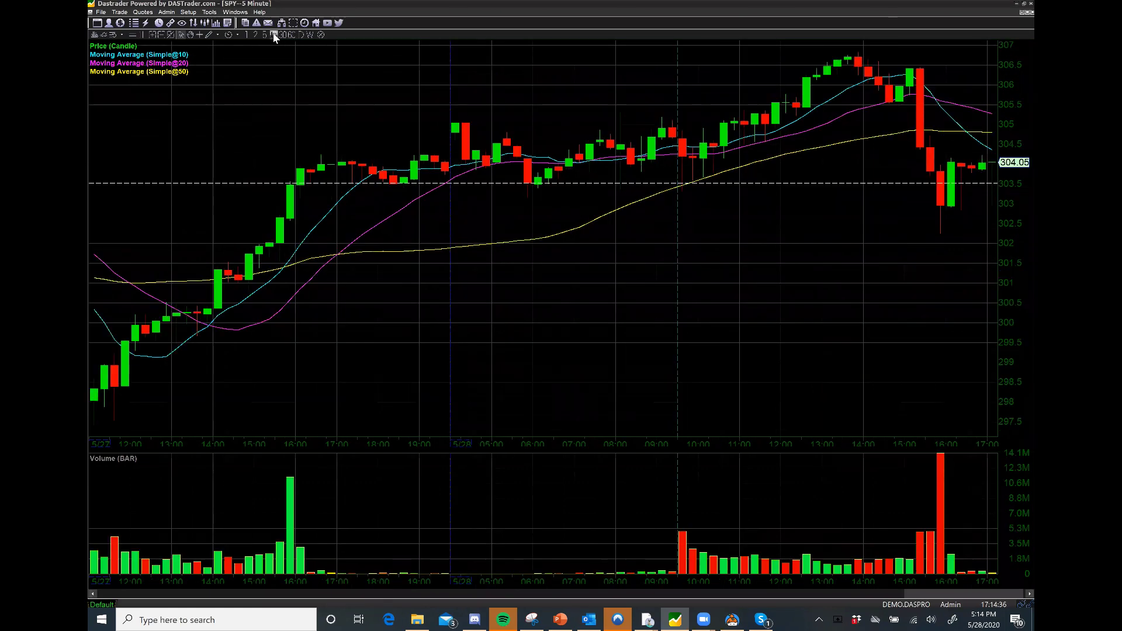
pyautogui.click(283, 34)
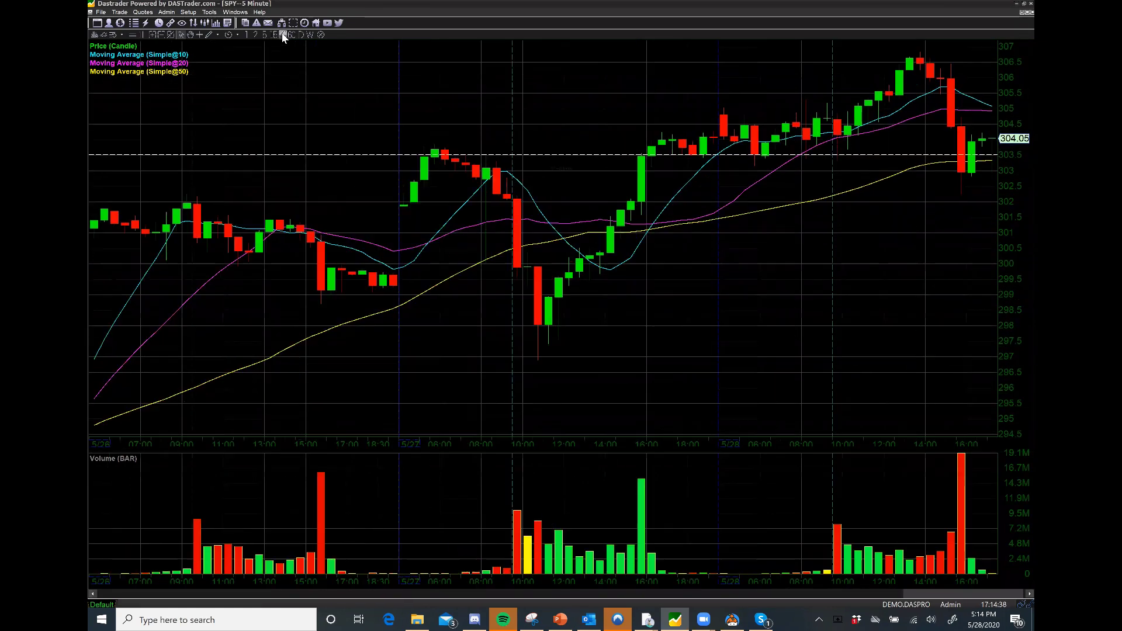
pyautogui.click(274, 35)
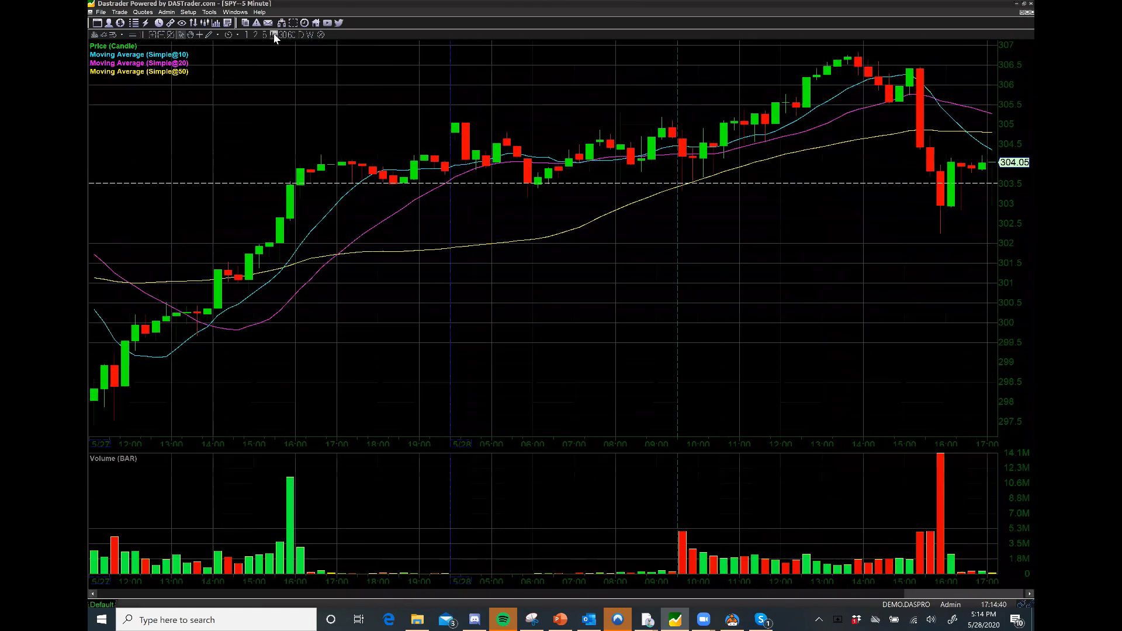
pyautogui.click(246, 35)
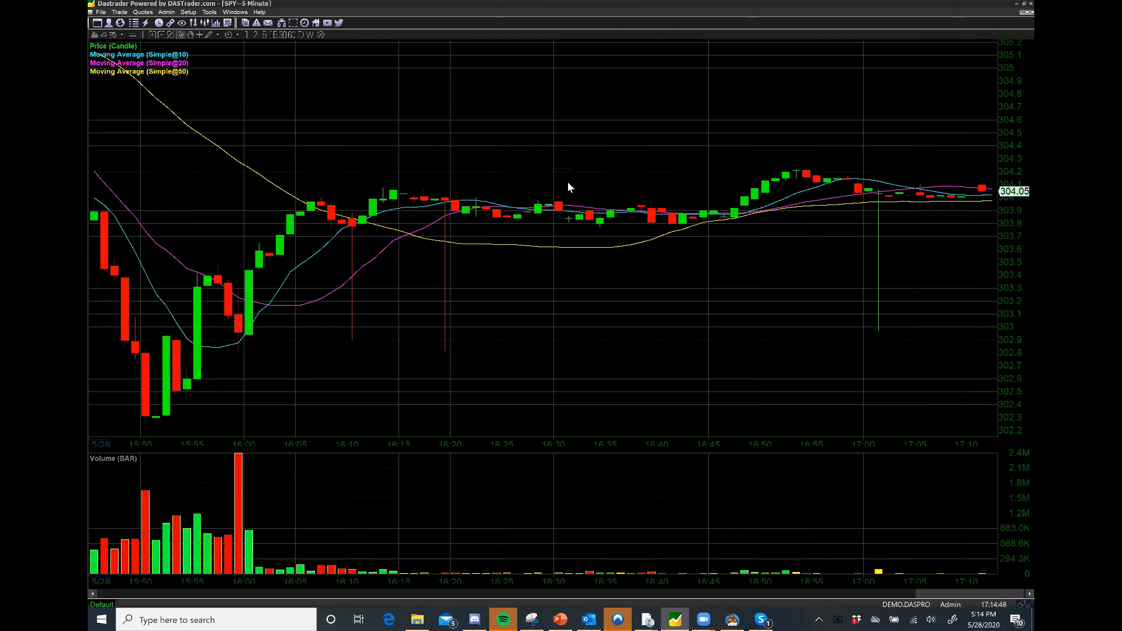
# - Return the chart to the two-day range and add an empty pane below the price chart
pyautogui.click(272, 36)
pyautogui.rightClick(409, 81)
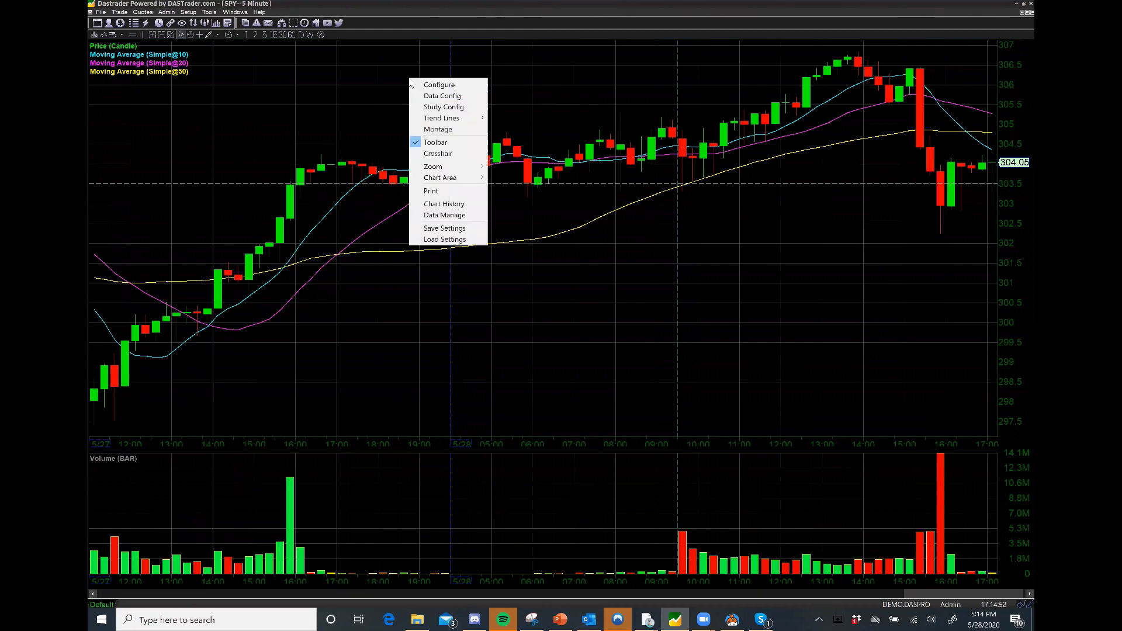
pyautogui.moveTo(443, 171)
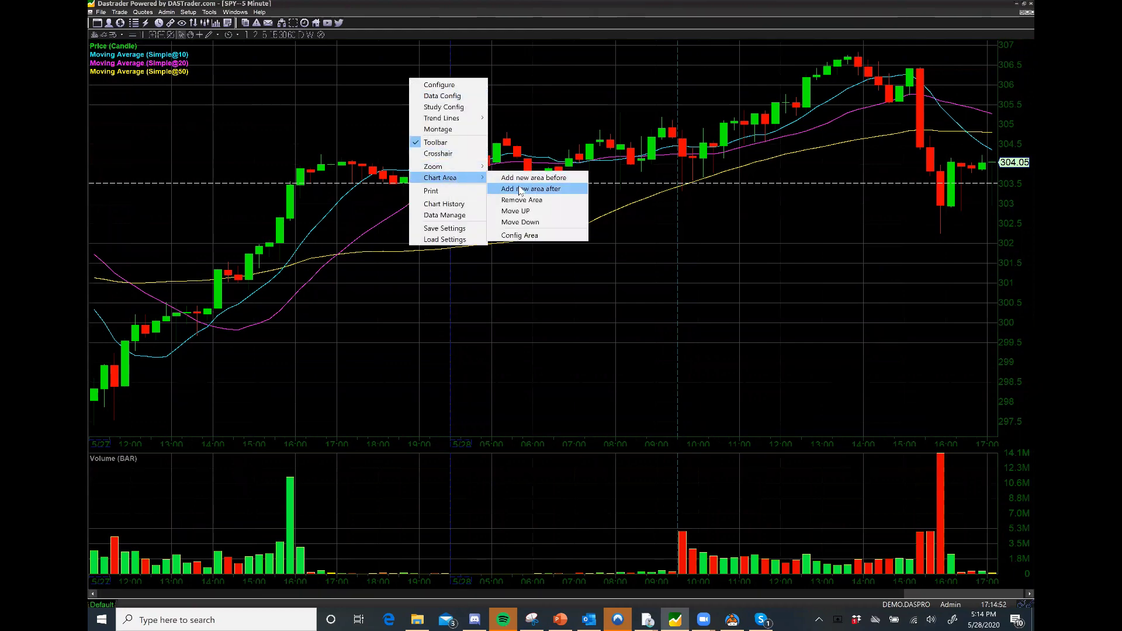
pyautogui.click(520, 189)
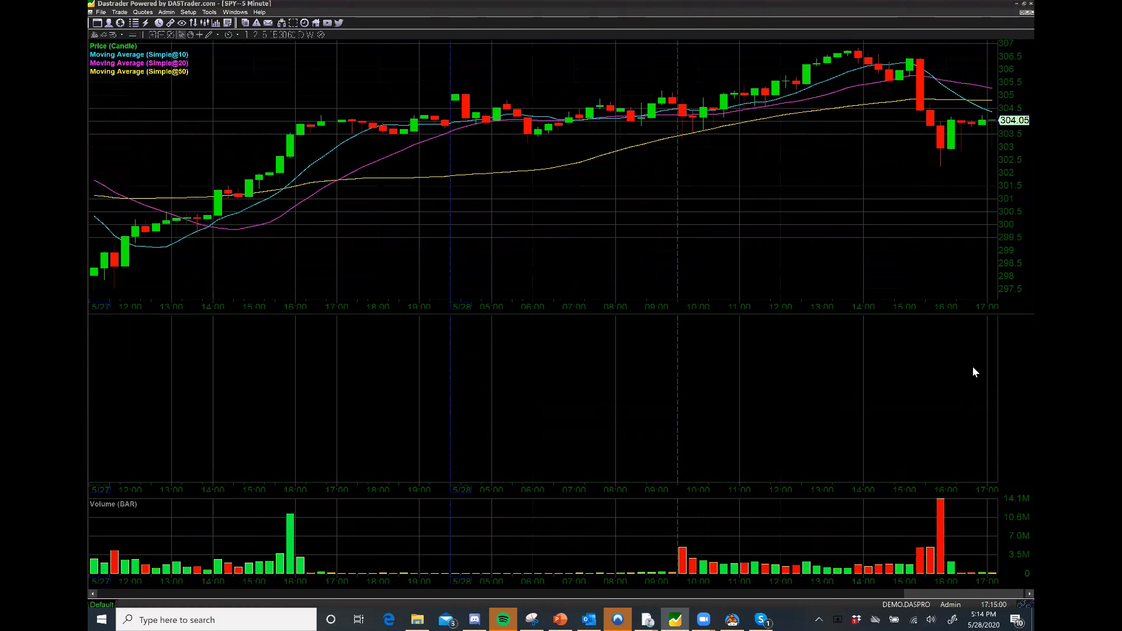
# - Add the MACD (26, 12, 9) study to the new pane through Study Config
pyautogui.rightClick(555, 416)
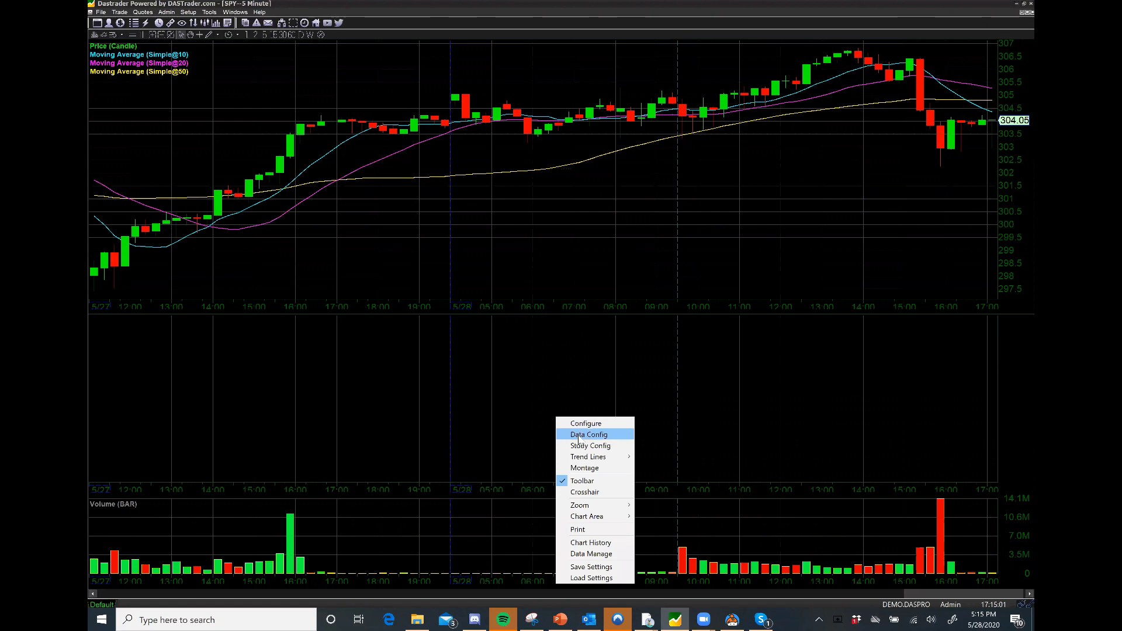
pyautogui.click(586, 446)
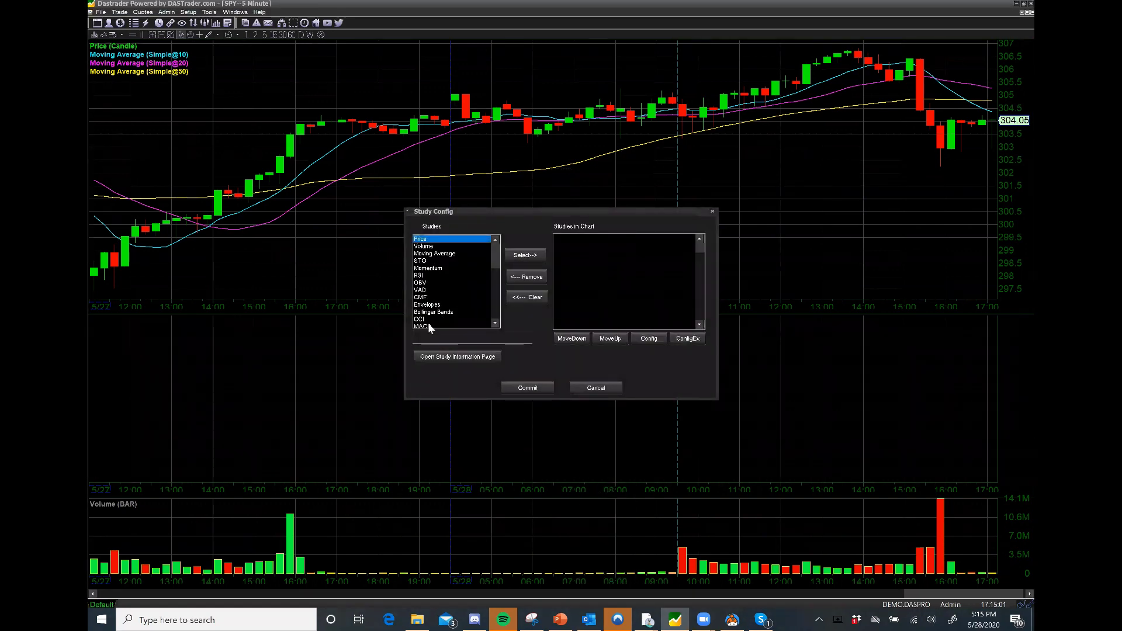
pyautogui.click(429, 326)
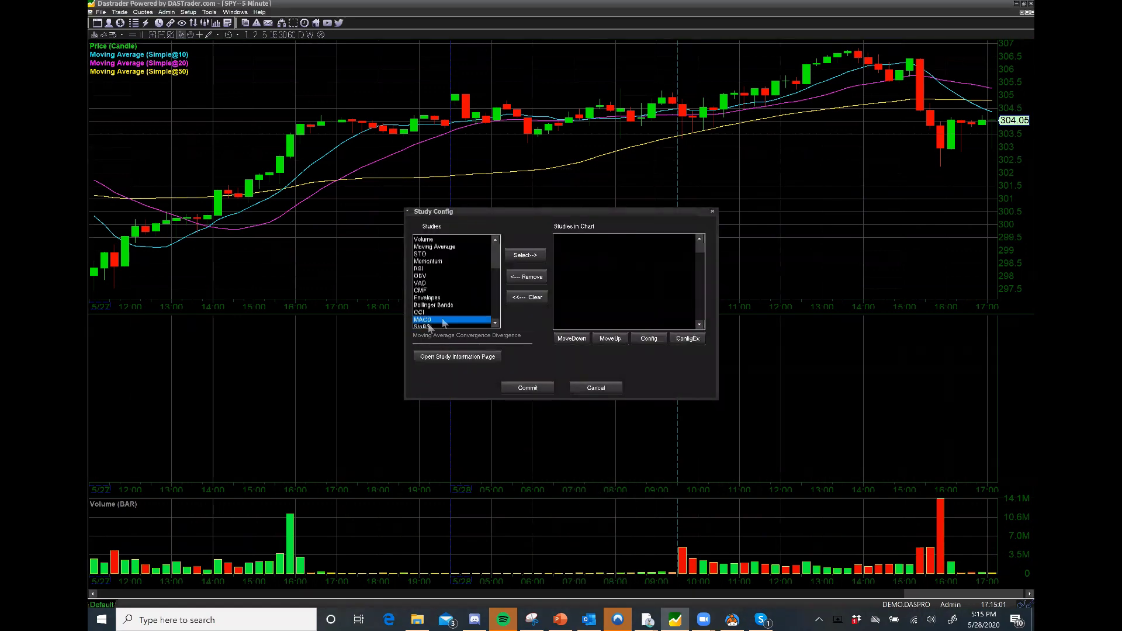
pyautogui.click(525, 257)
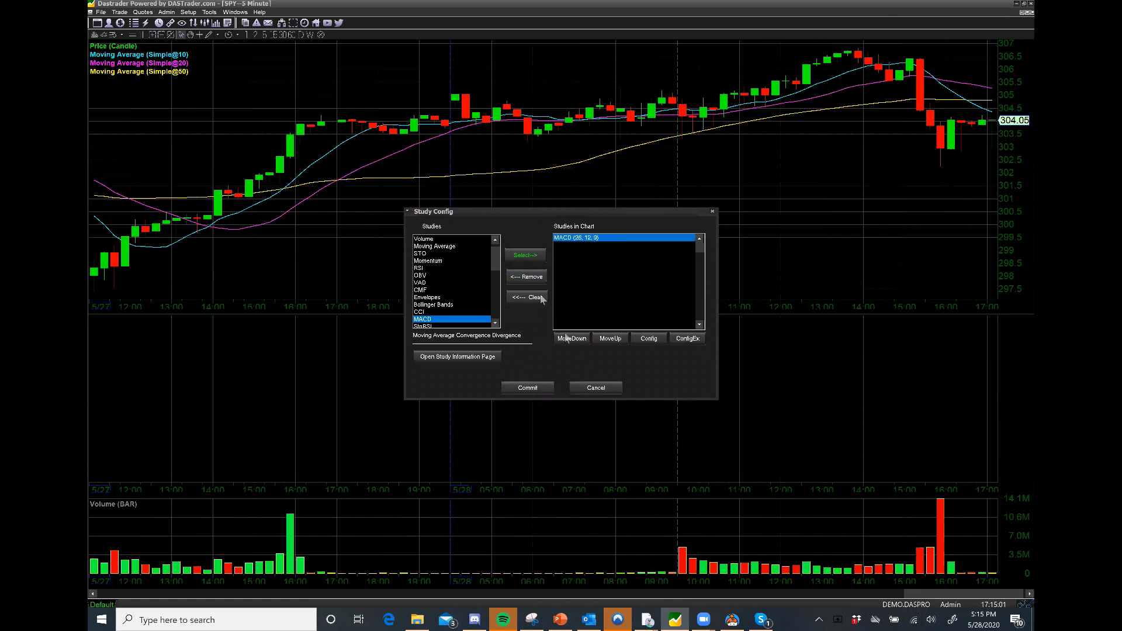
pyautogui.click(532, 389)
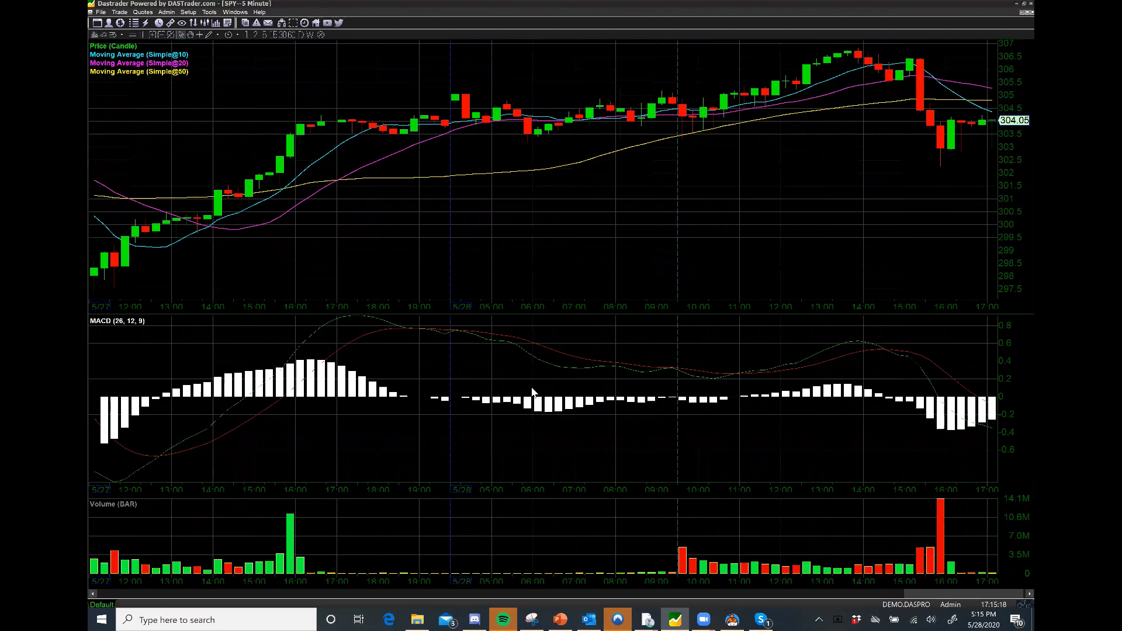
# - Set the MACD (26, 12, 9) histogram colour from white to blue and commit
pyautogui.doubleClick(345, 393)
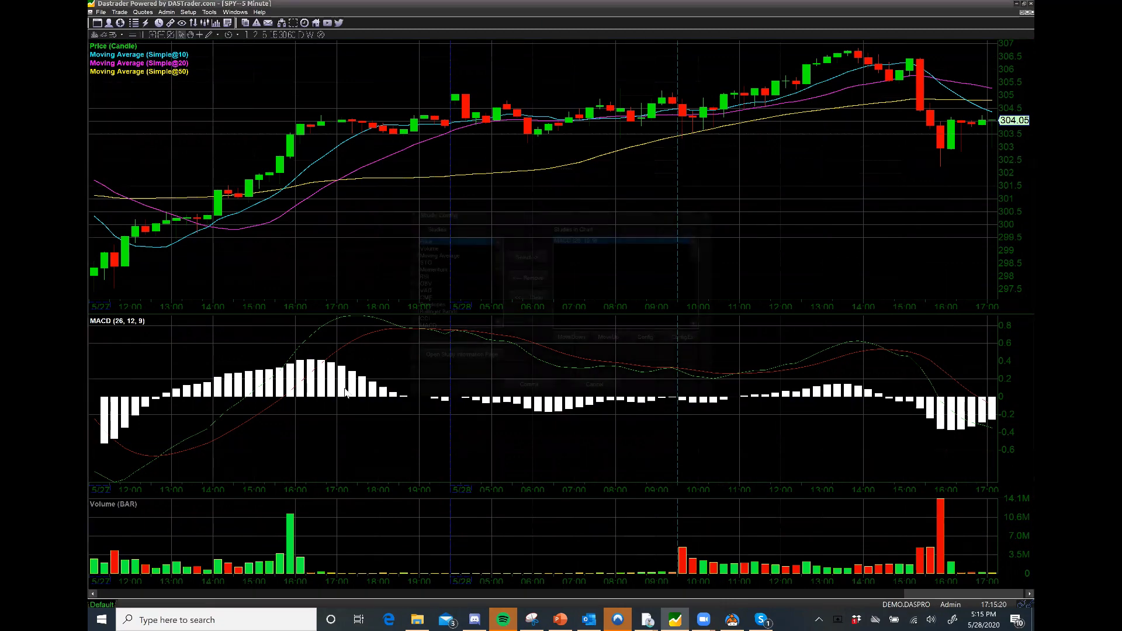
pyautogui.doubleClick(589, 238)
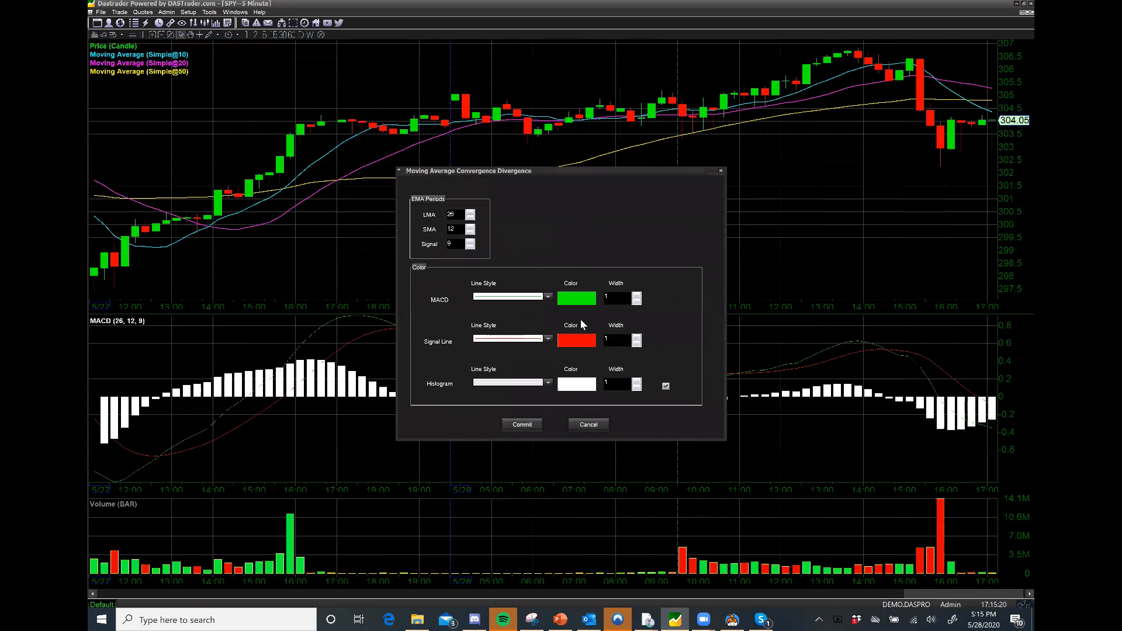
pyautogui.click(572, 385)
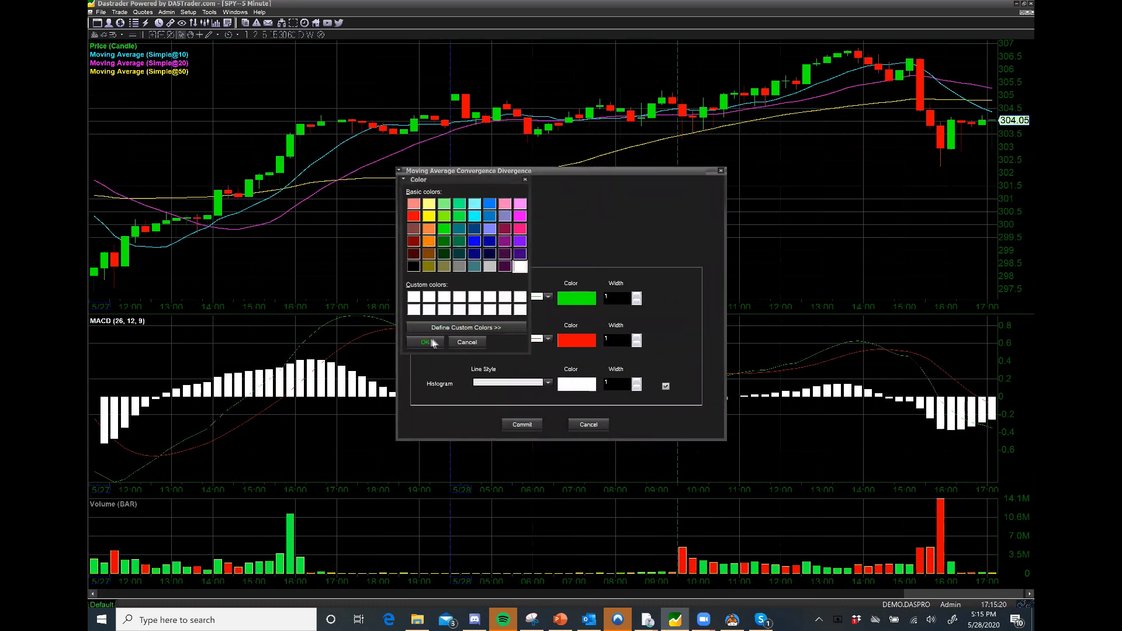
pyautogui.click(430, 342)
pyautogui.click(523, 425)
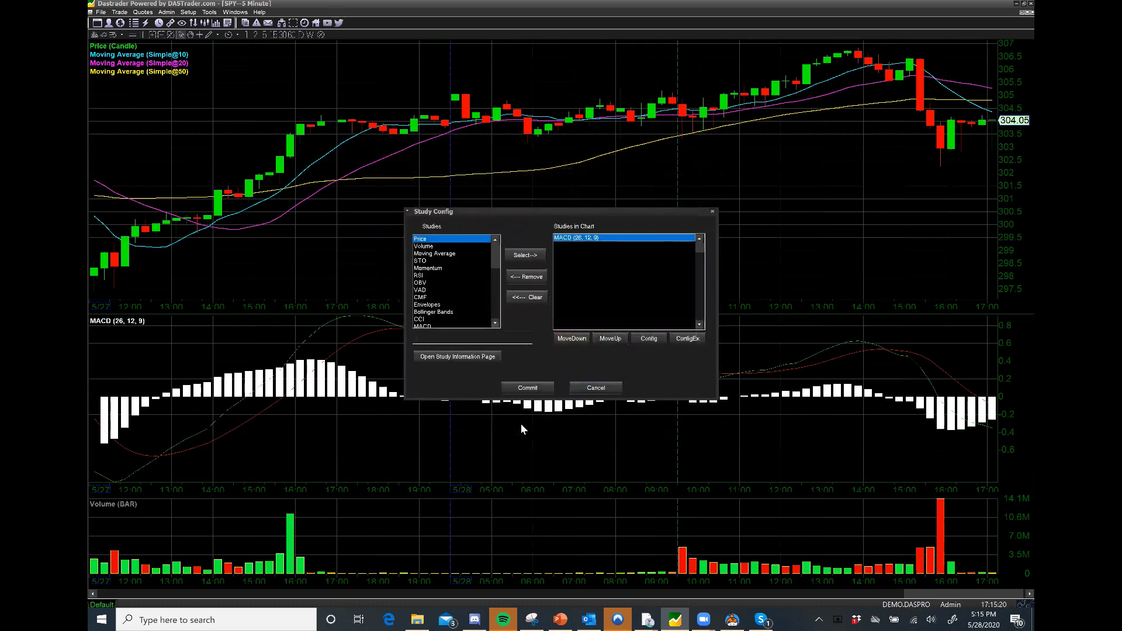
pyautogui.click(527, 387)
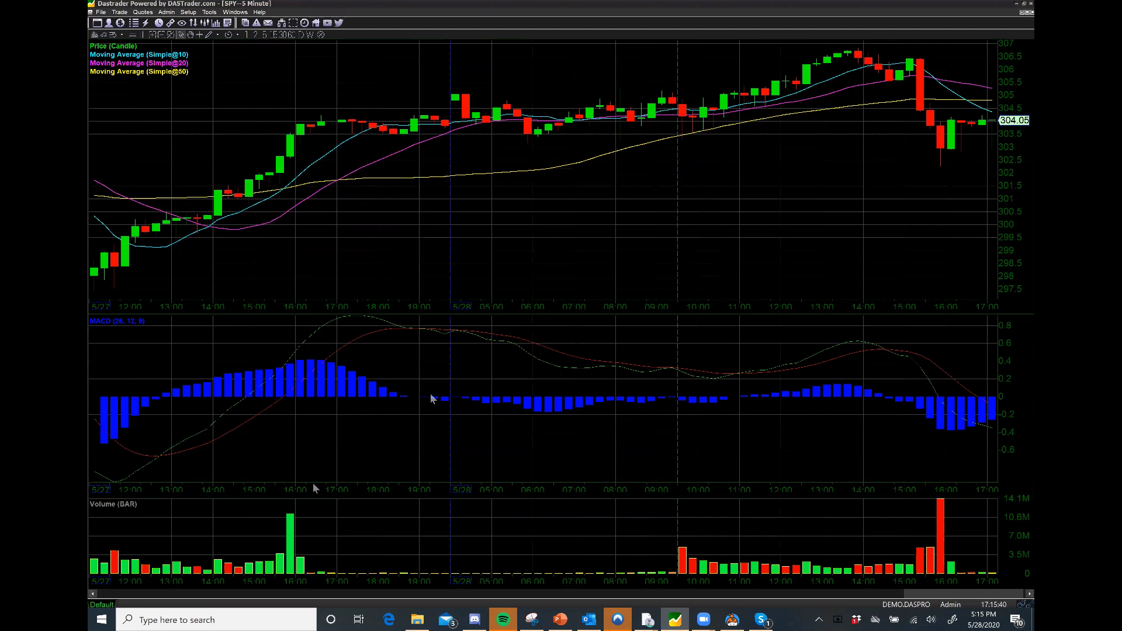
# - Remove the separate Volume pane from the SPY chart
pyautogui.moveTo(289, 564)
pyautogui.rightClick(302, 548)
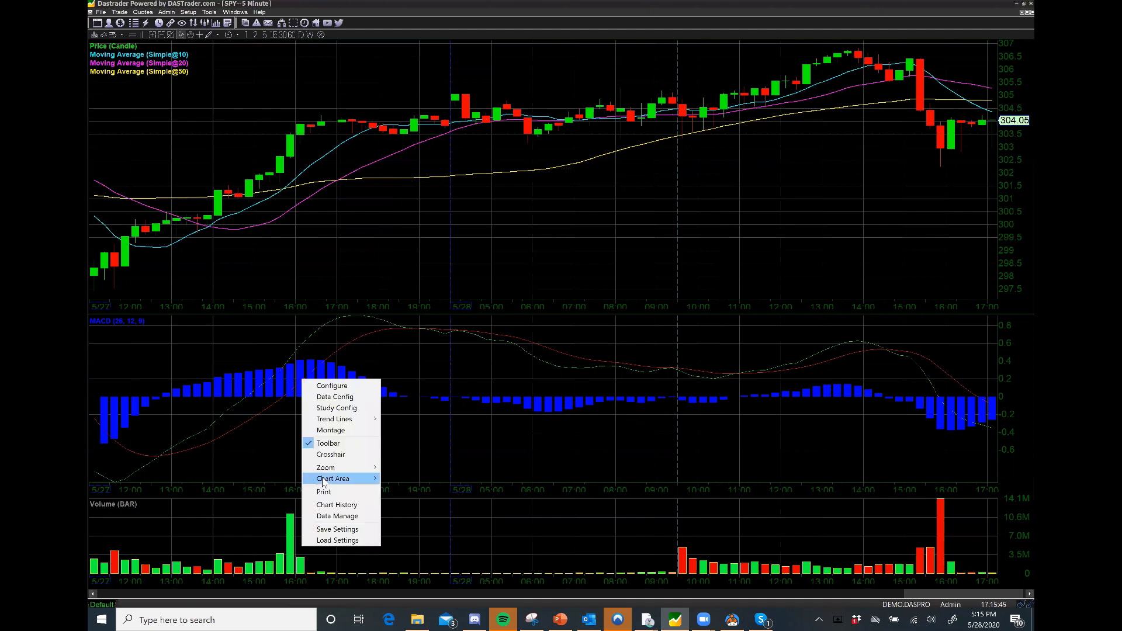
pyautogui.moveTo(338, 485)
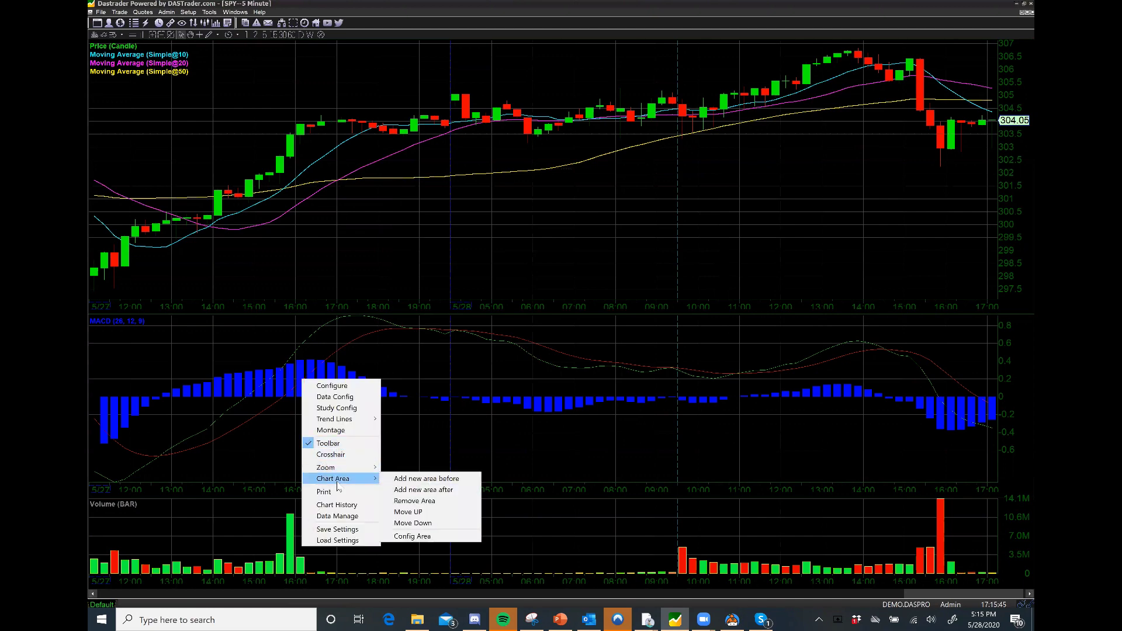
pyautogui.click(436, 504)
# - Overlay the Volume study on the price pane and drag the divider down to shorten MACD
pyautogui.rightClick(387, 275)
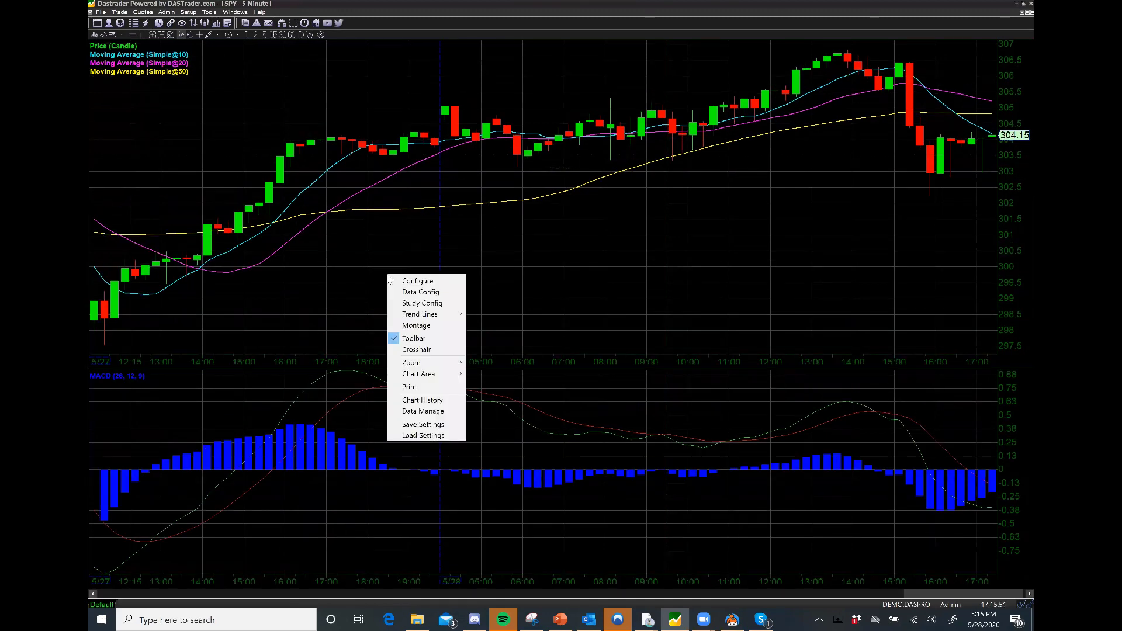
pyautogui.click(418, 304)
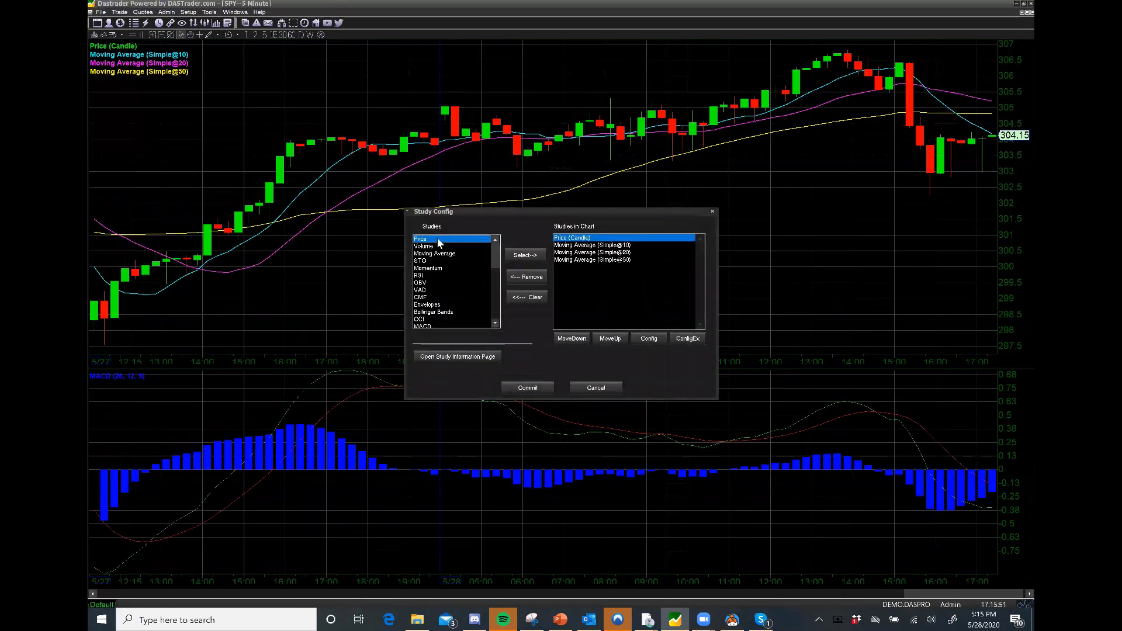
pyautogui.click(432, 247)
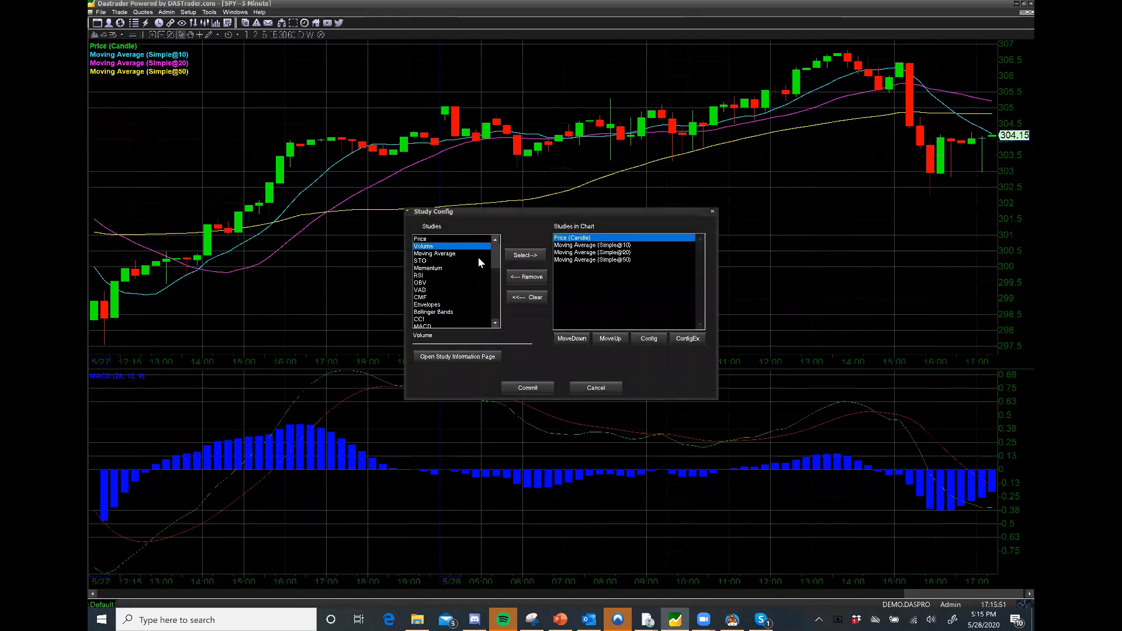
pyautogui.click(526, 259)
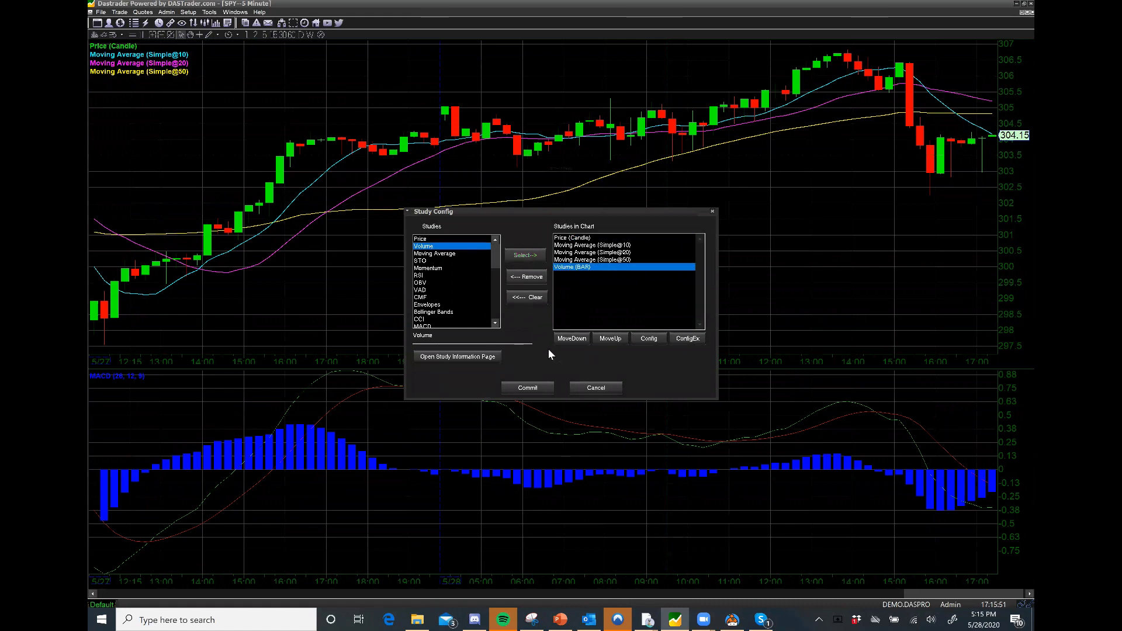
pyautogui.click(539, 389)
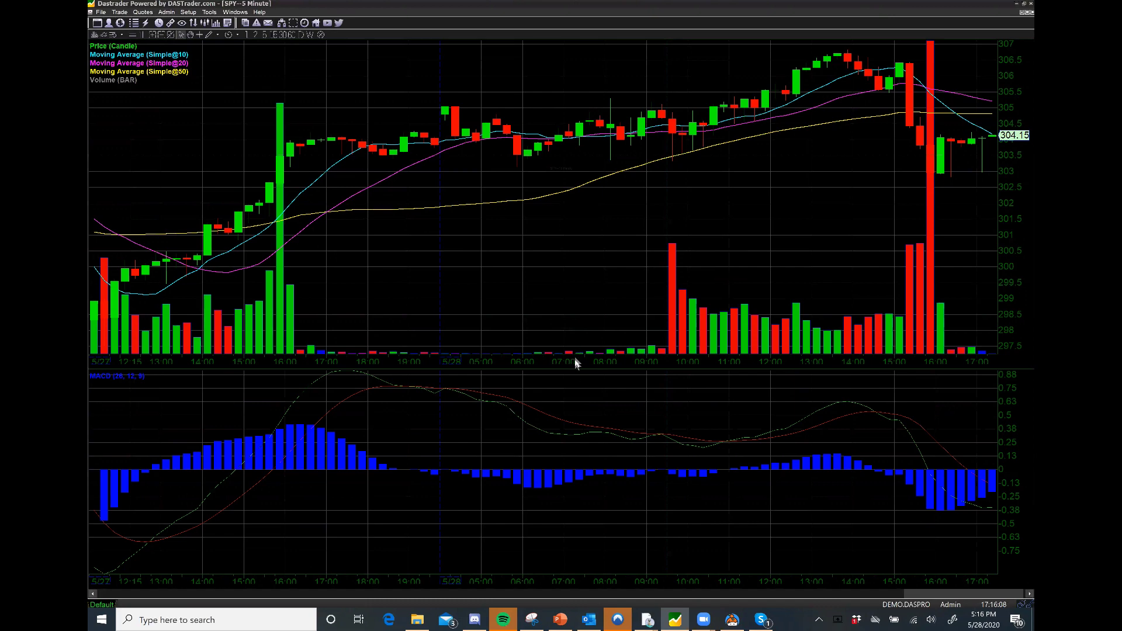
pyautogui.moveTo(576, 368); pyautogui.dragTo(574, 417)
pyautogui.moveTo(576, 457); pyautogui.dragTo(577, 506)
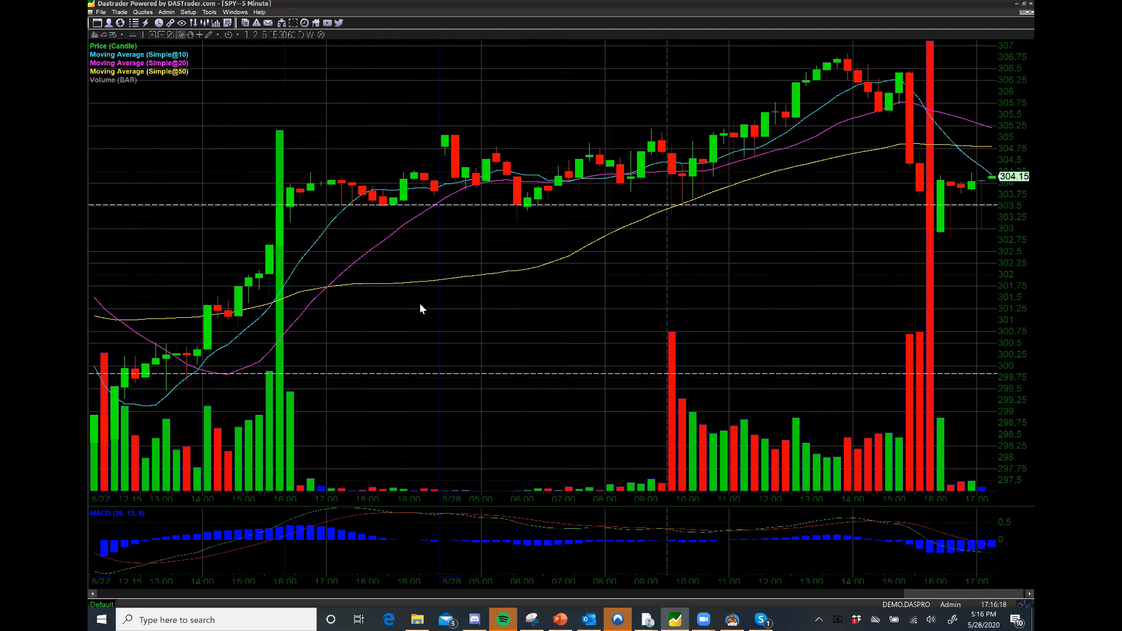
# - Remove the Volume (BAR) overlay from the price chart's studies
pyautogui.rightClick(406, 316)
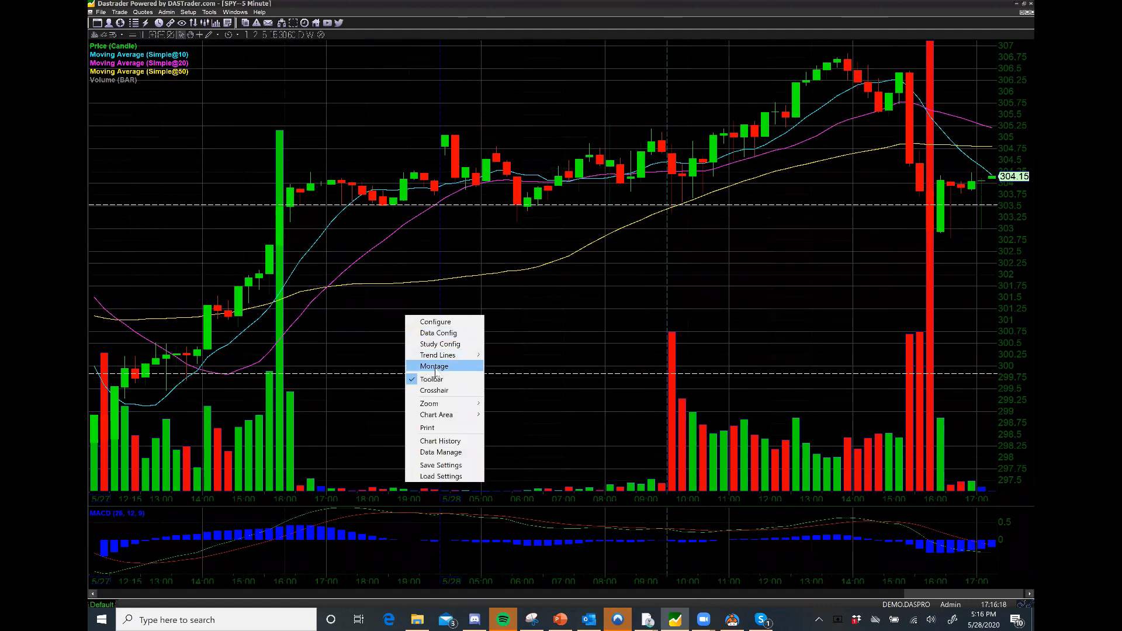
pyautogui.click(442, 344)
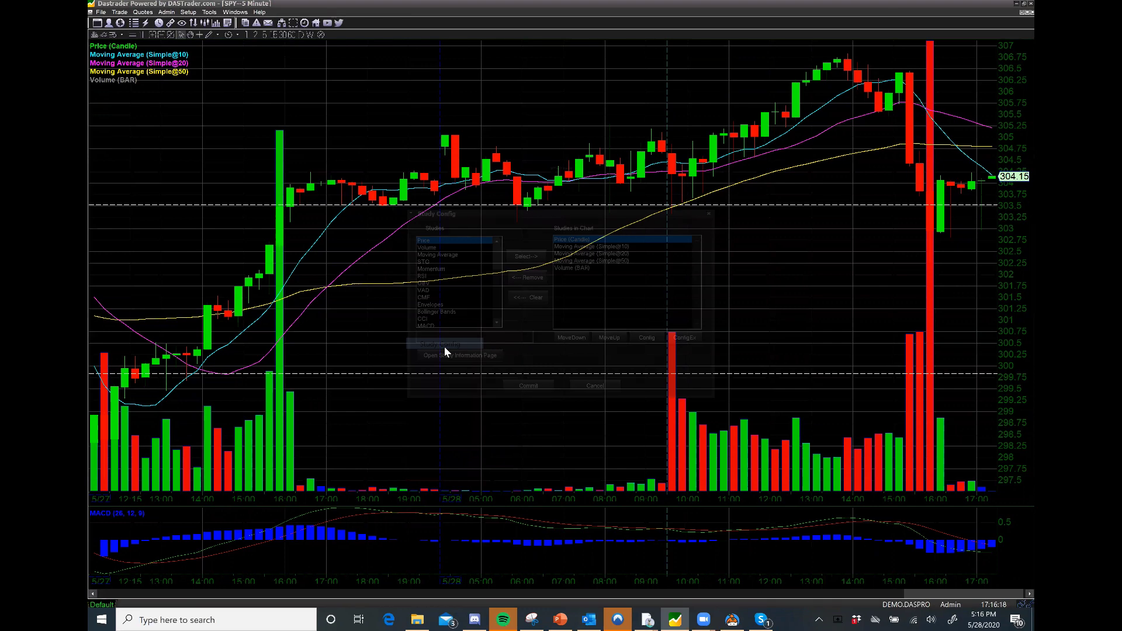
pyautogui.click(580, 269)
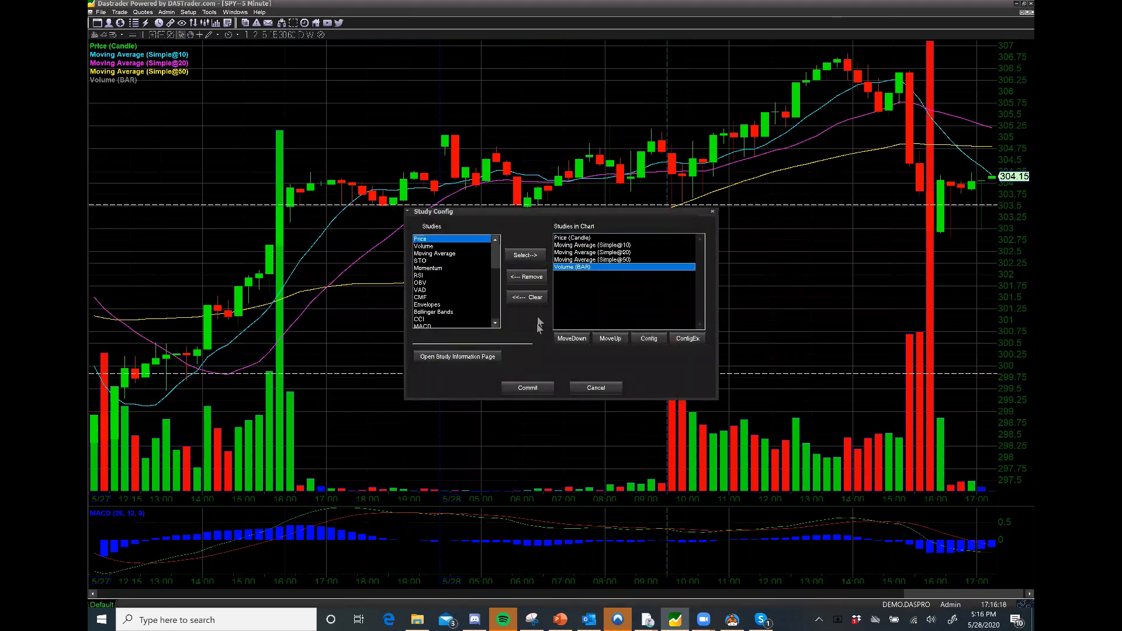
pyautogui.click(526, 277)
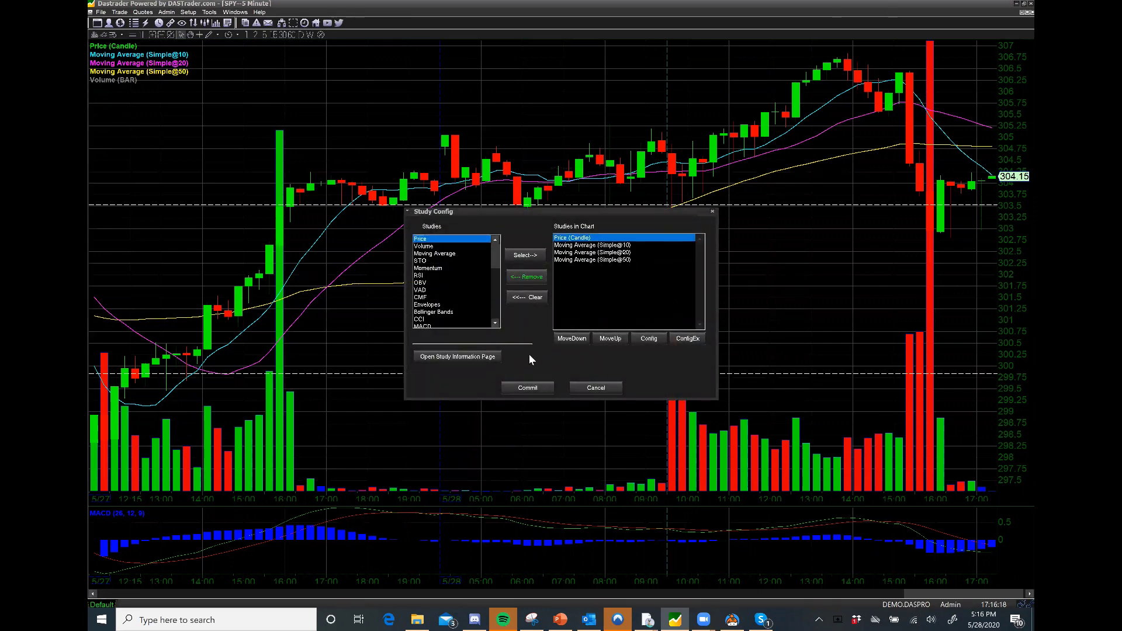
pyautogui.click(529, 390)
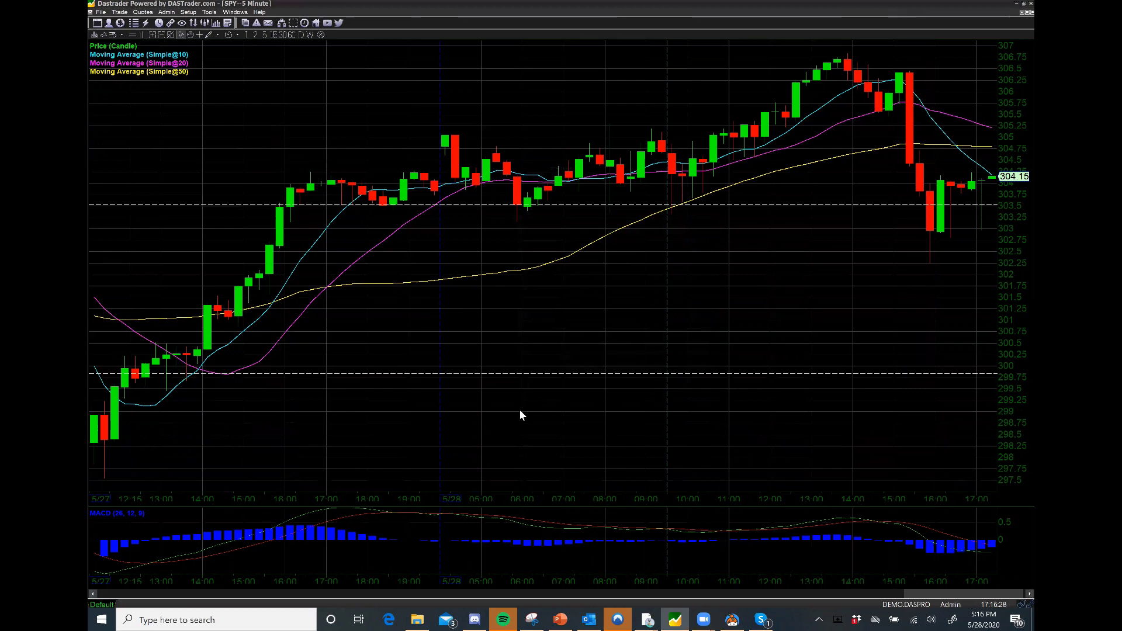
# - Add a new pane below the price chart containing the Volume study
pyautogui.rightClick(504, 345)
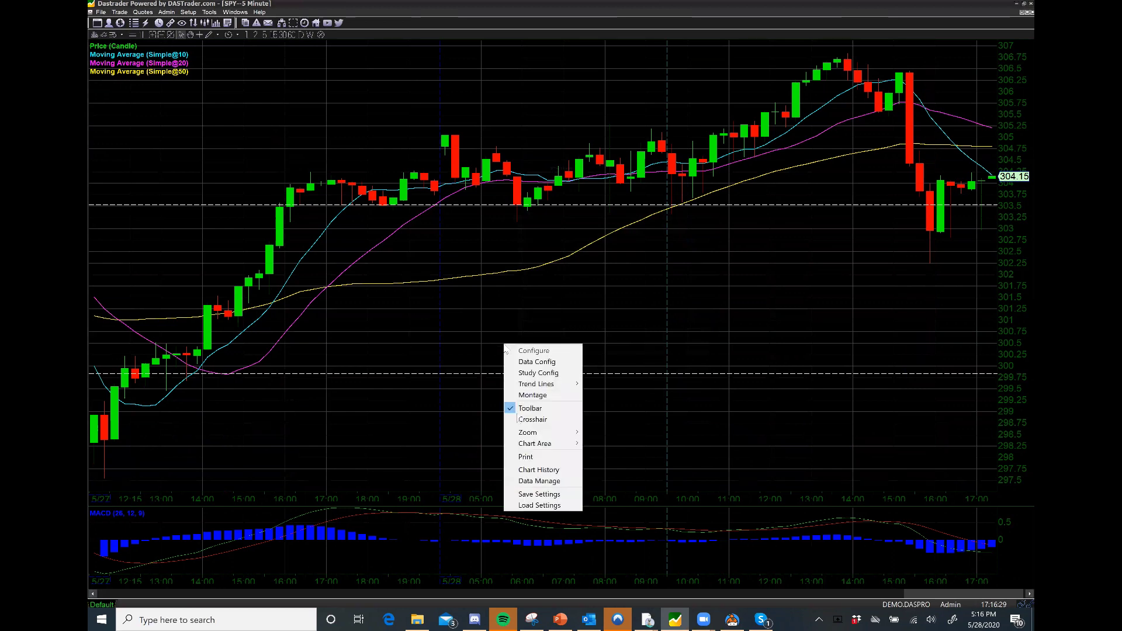
pyautogui.moveTo(529, 444)
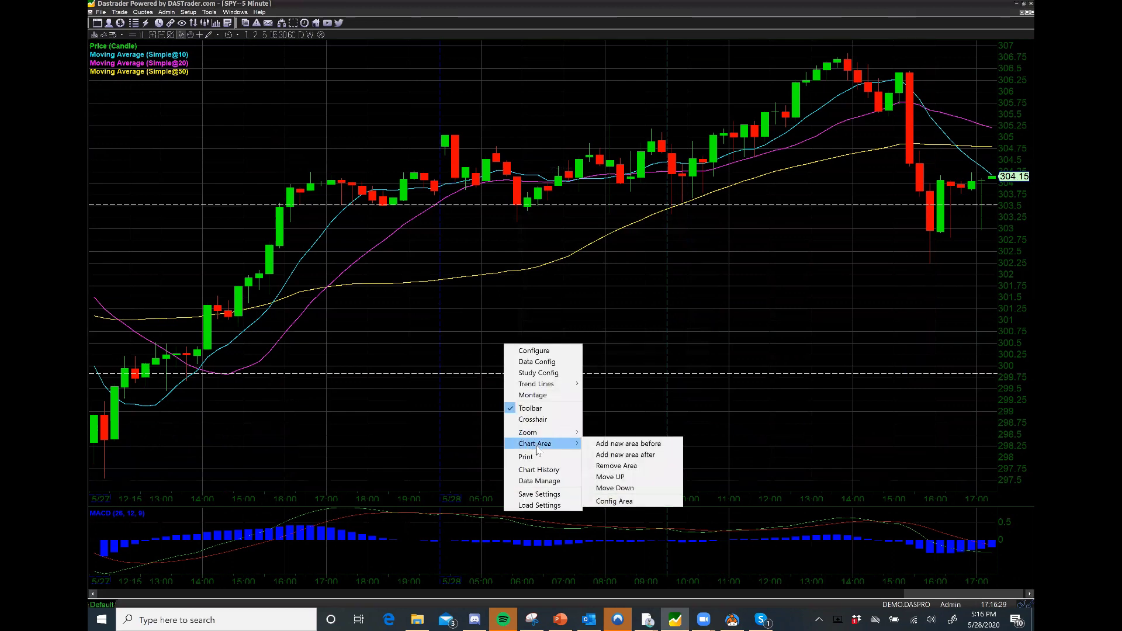
pyautogui.click(626, 455)
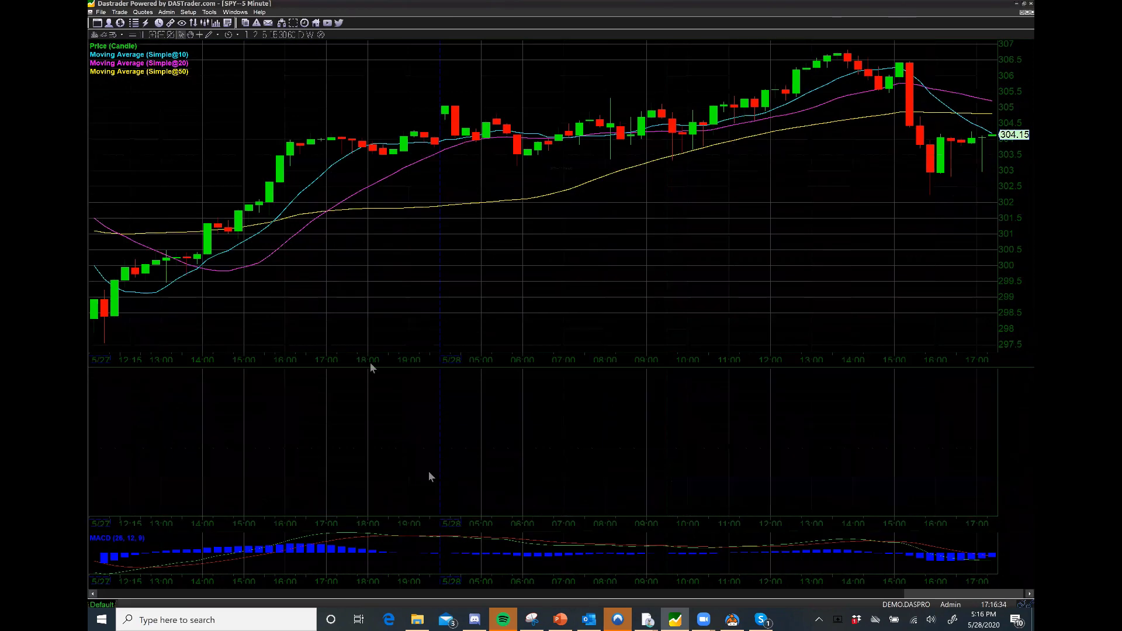
pyautogui.rightClick(363, 436)
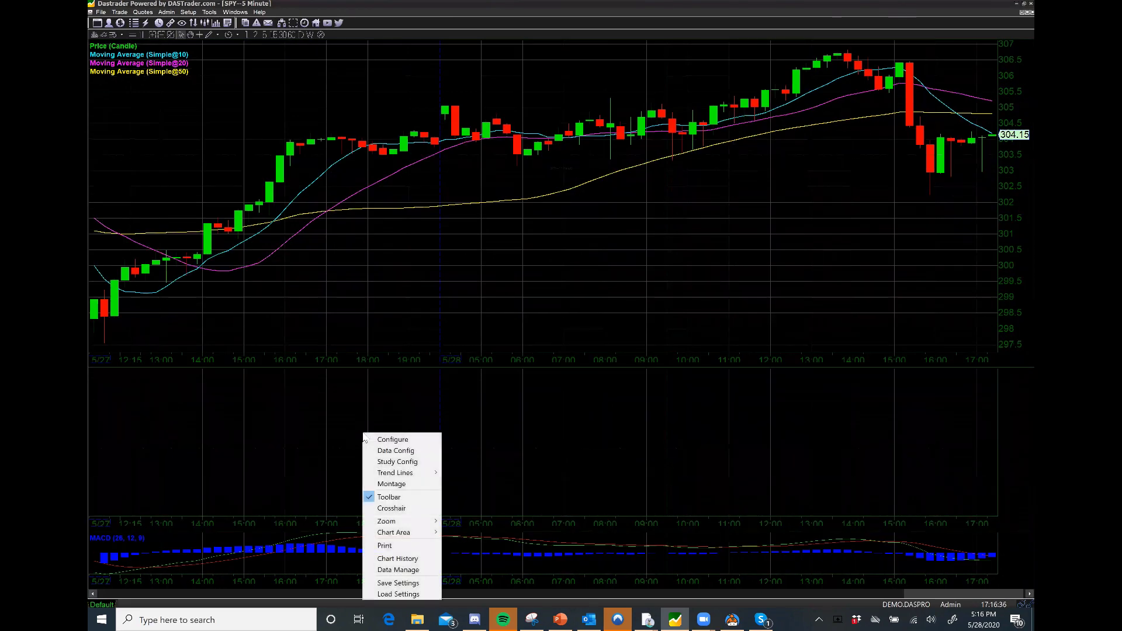
pyautogui.click(399, 463)
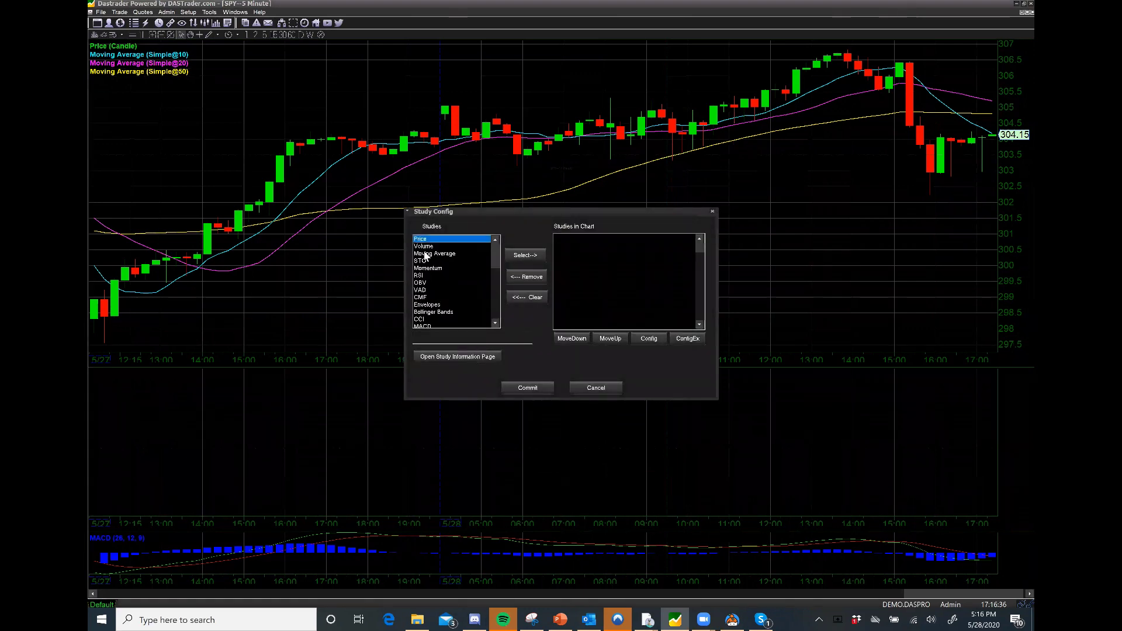
pyautogui.click(423, 246)
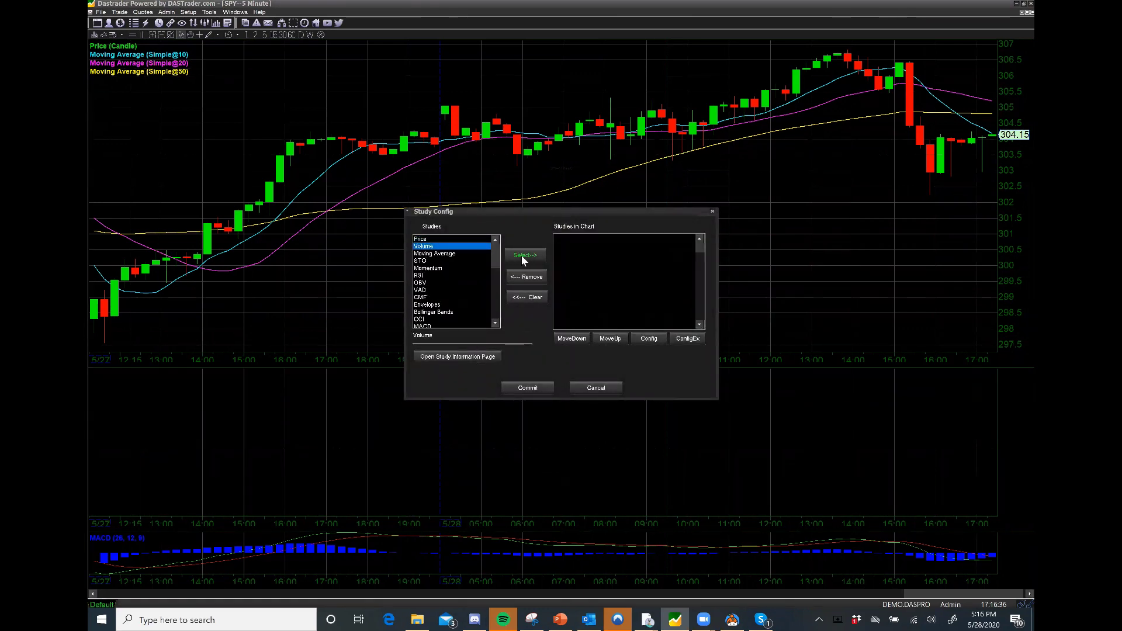
pyautogui.click(523, 256)
pyautogui.click(528, 388)
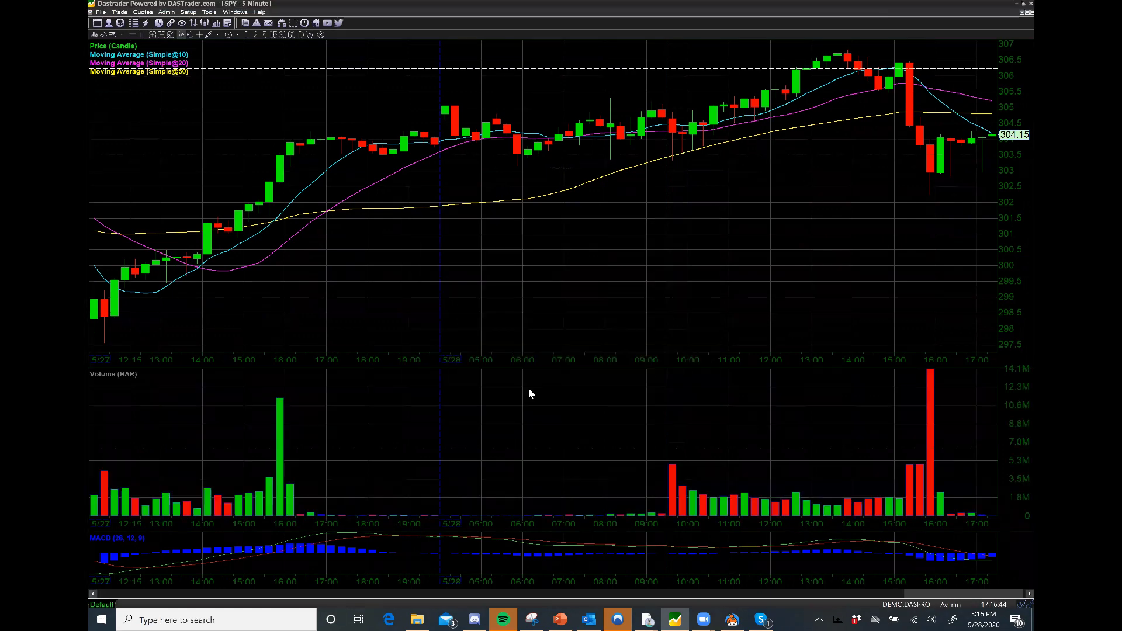
# - Resize the dividers so price is taller and the volume and MACD panes are rebalanced
pyautogui.moveTo(570, 368); pyautogui.dragTo(565, 439)
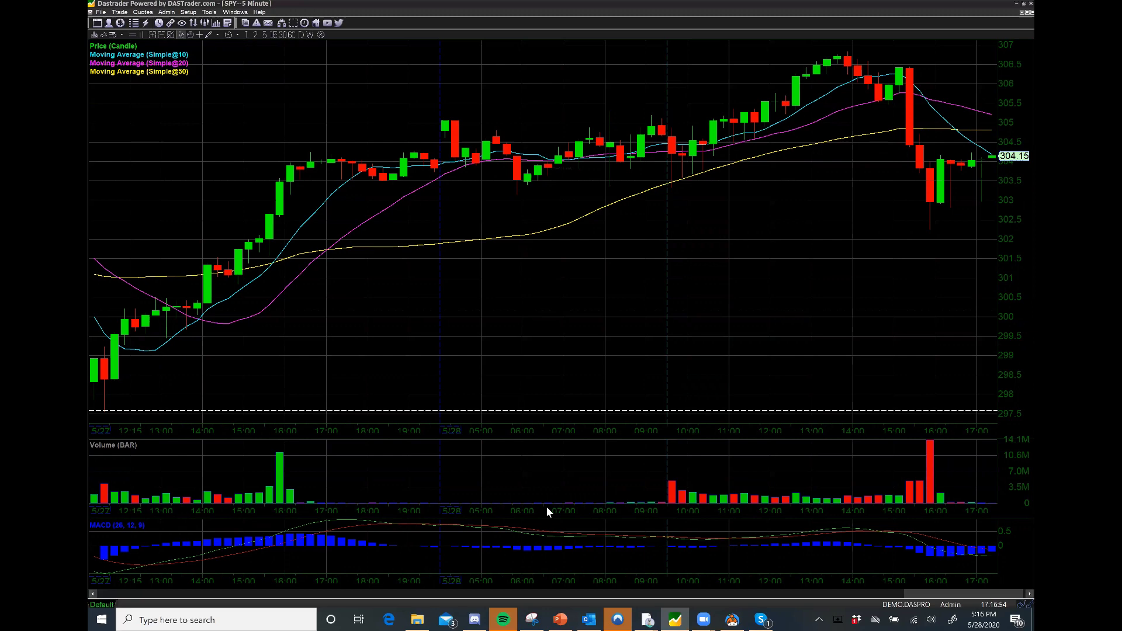
pyautogui.moveTo(548, 516); pyautogui.dragTo(551, 486)
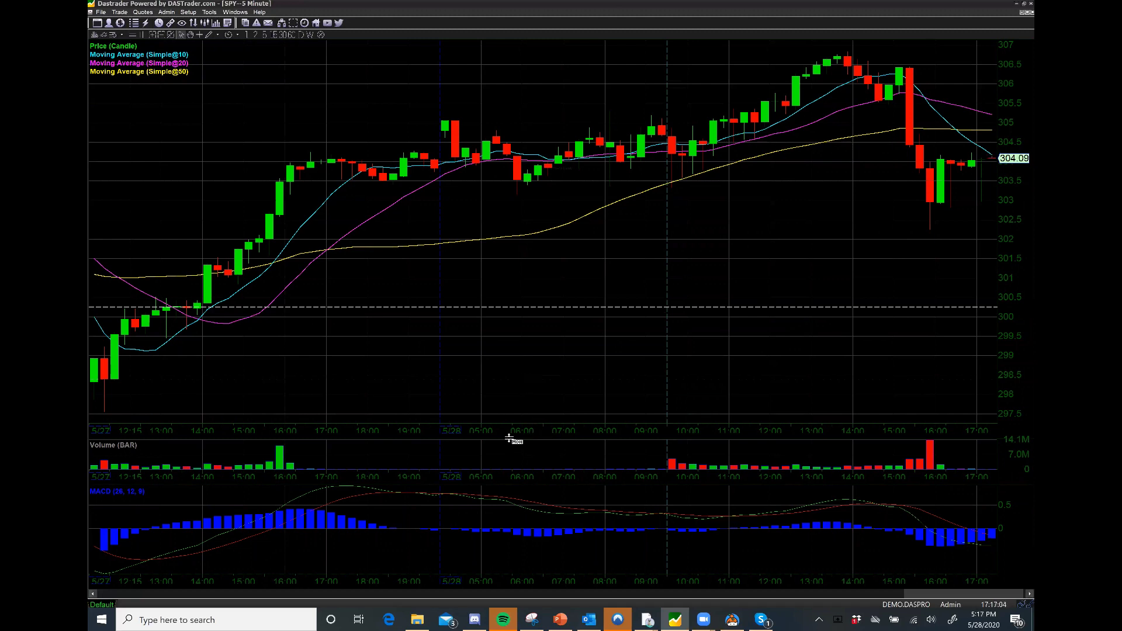
pyautogui.moveTo(509, 439); pyautogui.dragTo(515, 407)
# - Add an empty pane above the SPY price chart
pyautogui.rightClick(519, 266)
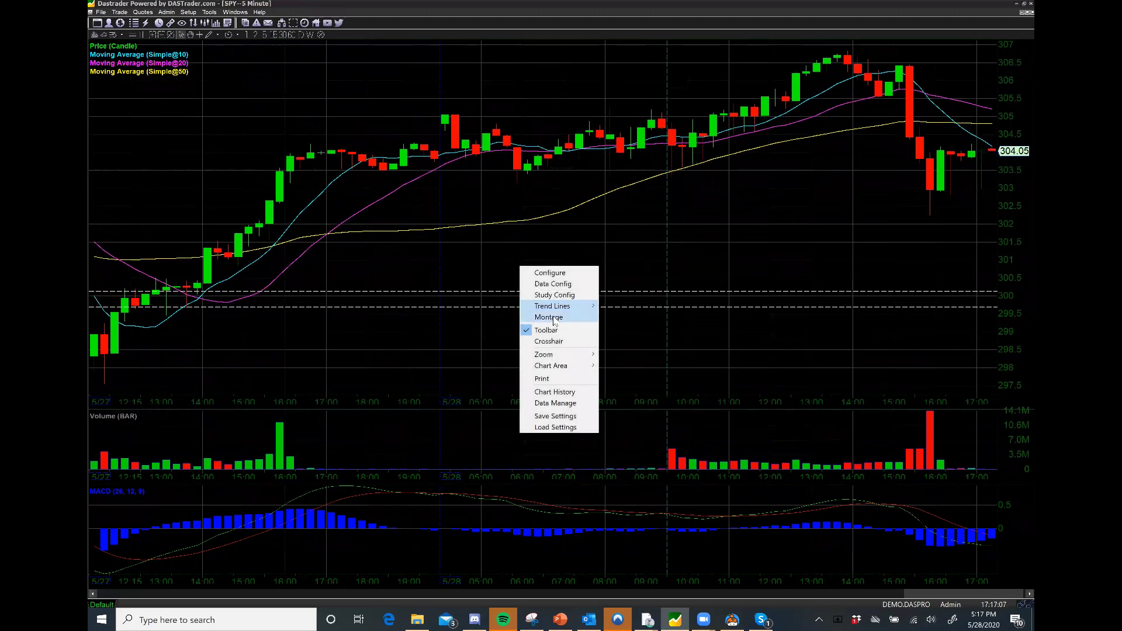
pyautogui.moveTo(556, 366)
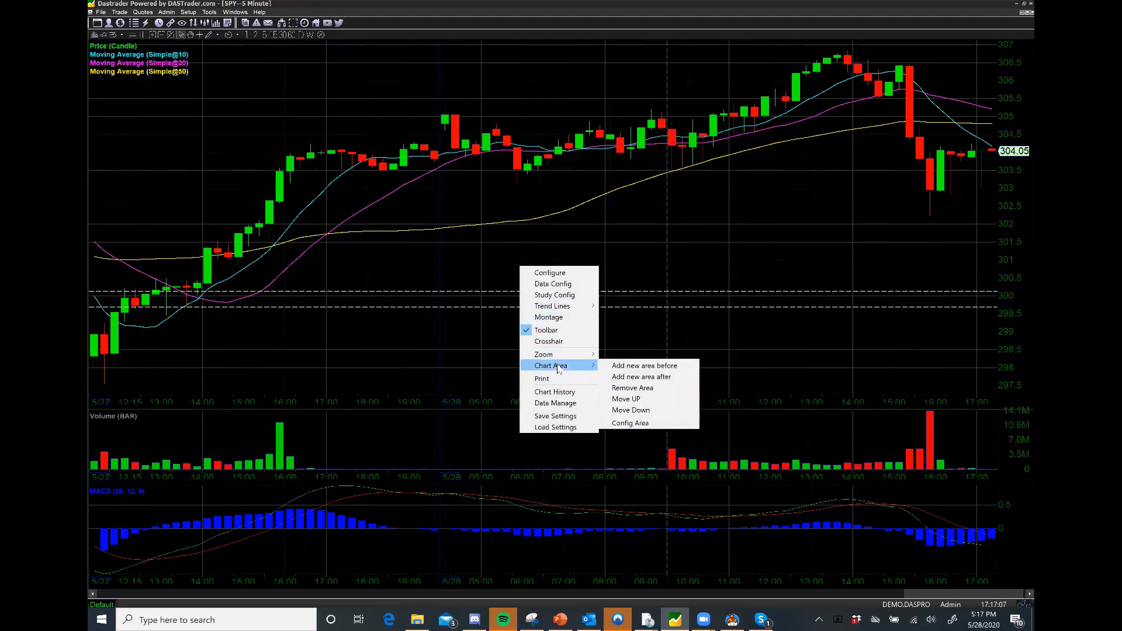
pyautogui.click(640, 366)
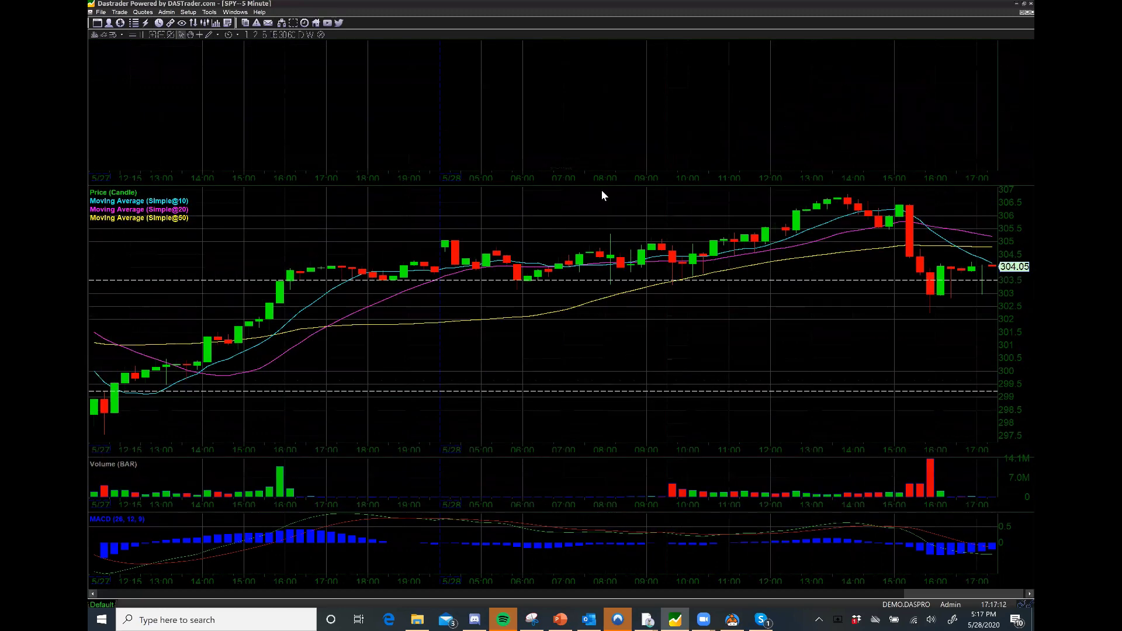
# - Apply the CCI (8) study to the new top pane
pyautogui.rightClick(513, 134)
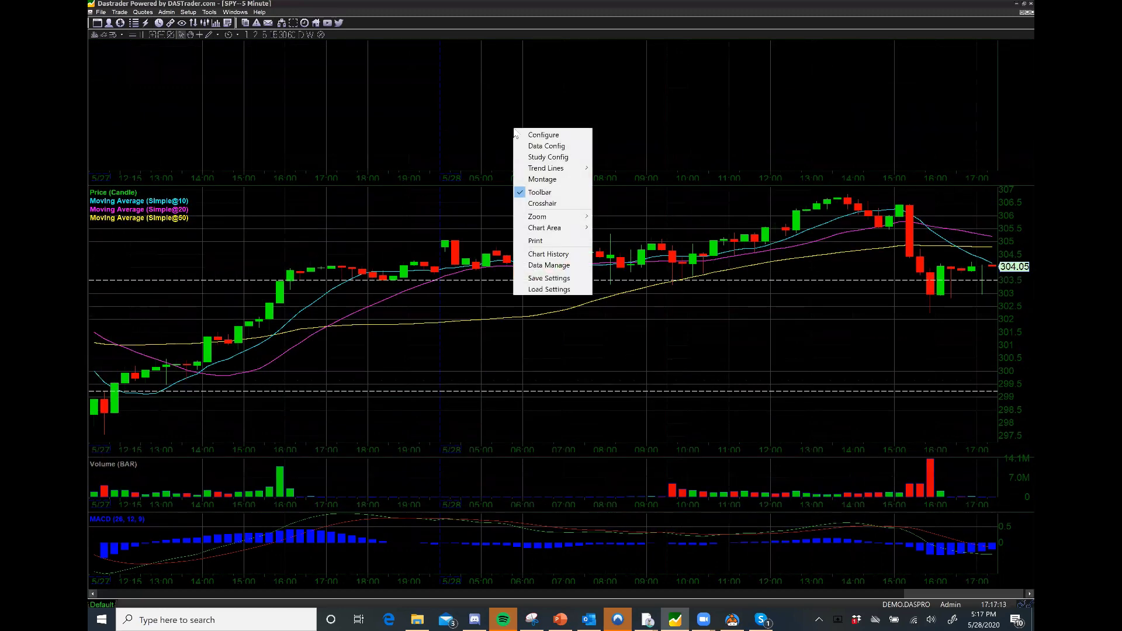
pyautogui.click(545, 158)
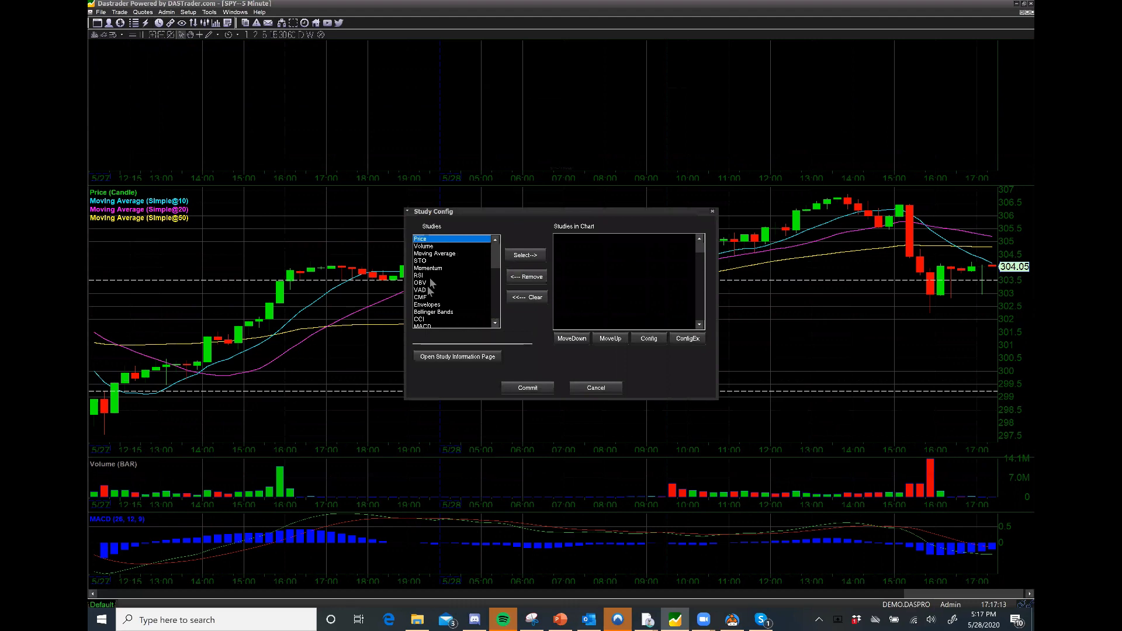
pyautogui.click(443, 319)
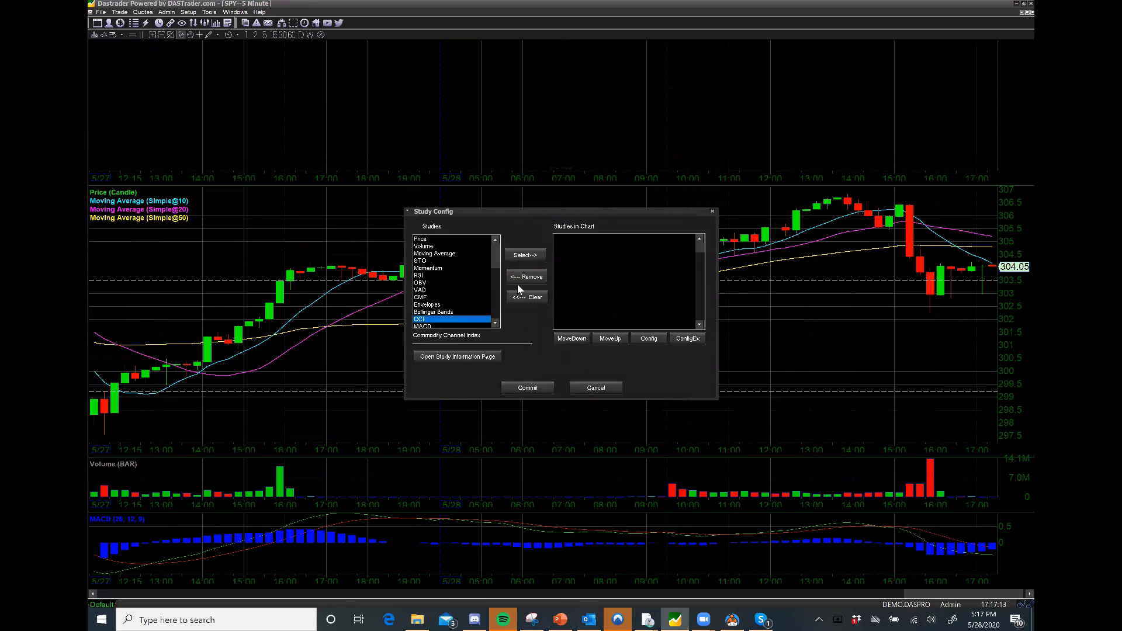
pyautogui.click(523, 257)
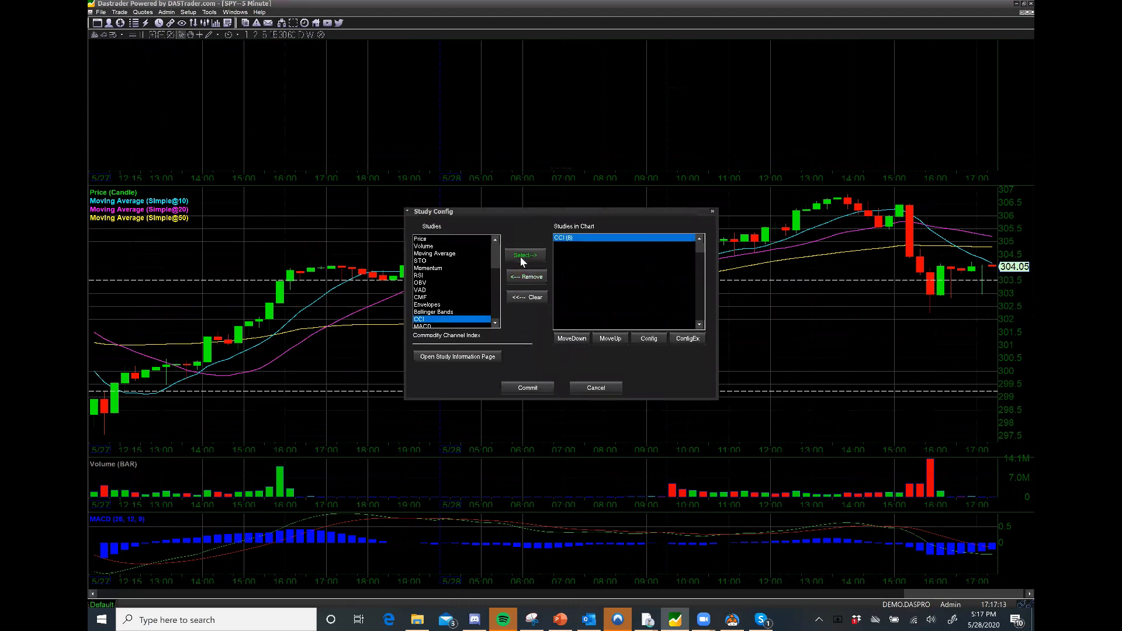
pyautogui.click(531, 387)
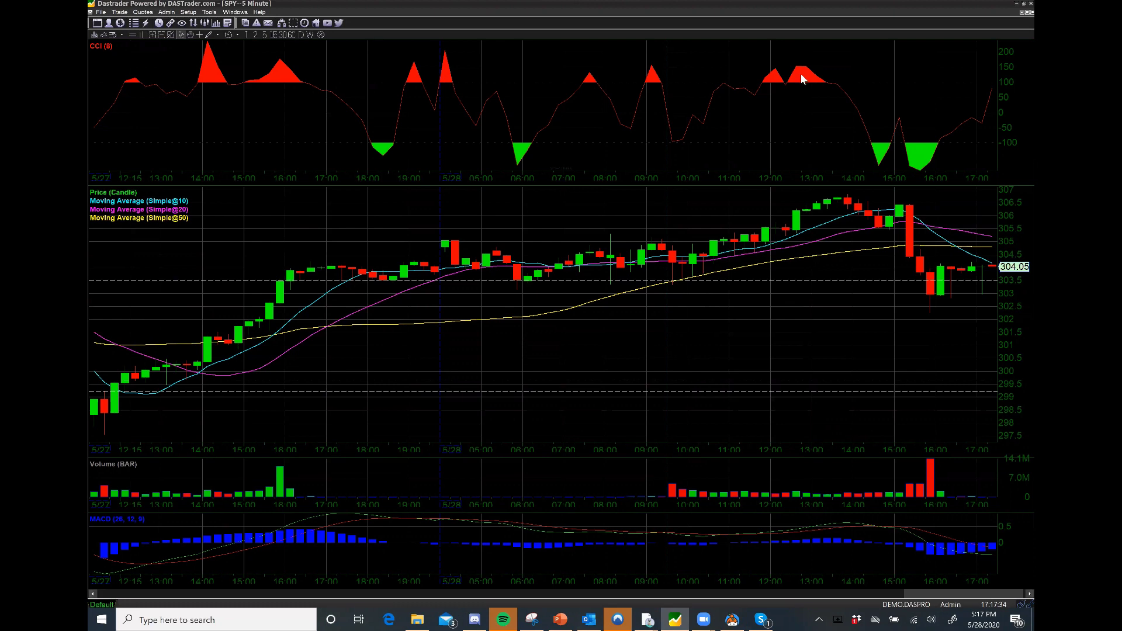
# - Open the chart's general settings from the CCI pane and close them
pyautogui.rightClick(212, 120)
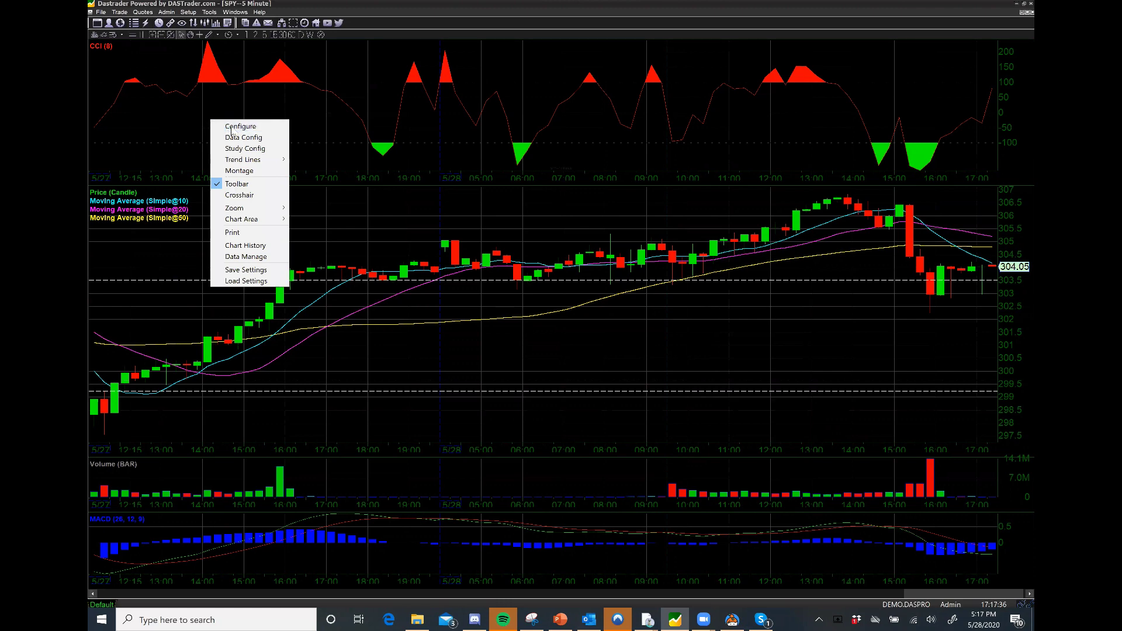
pyautogui.click(231, 126)
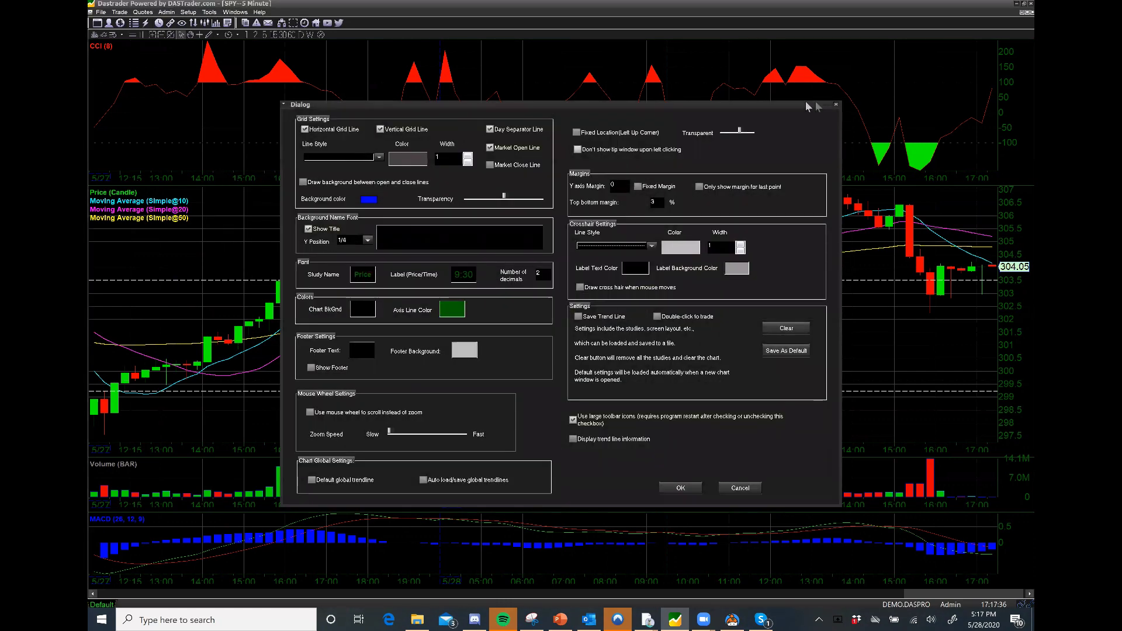
pyautogui.click(837, 106)
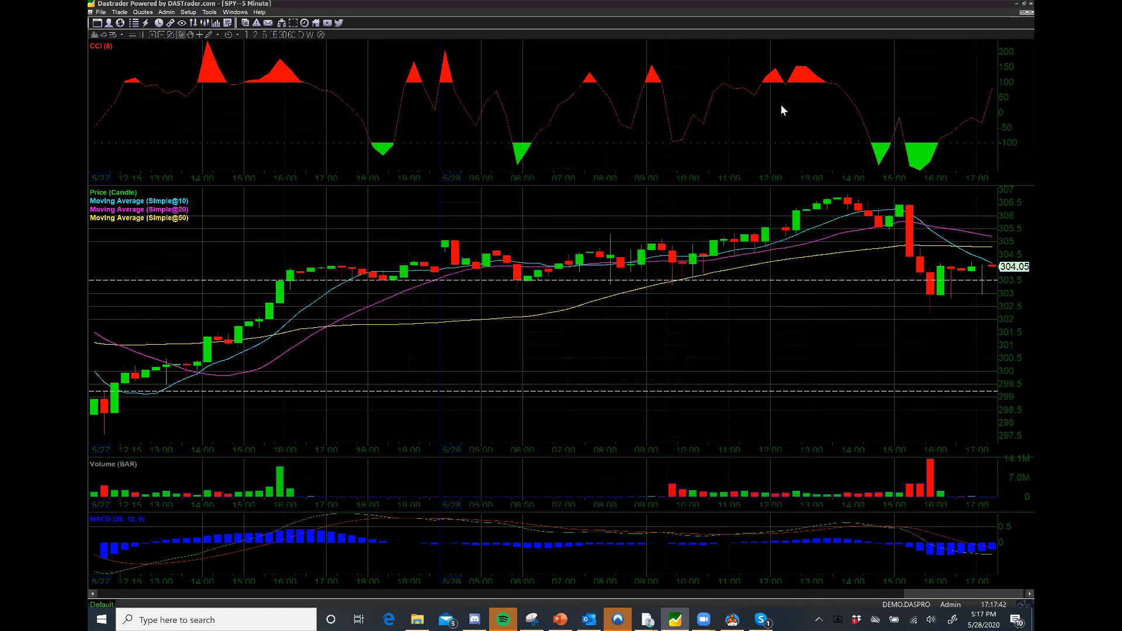
# - Change the CCI (8) line colour from red to dark blue and commit
pyautogui.rightClick(264, 110)
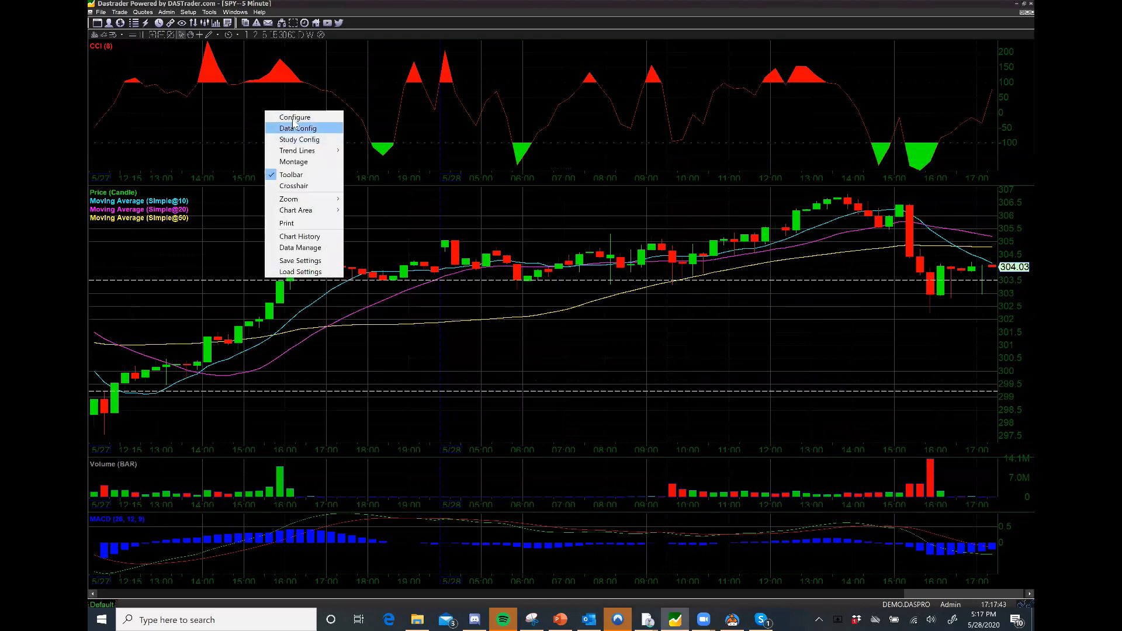
pyautogui.click(295, 140)
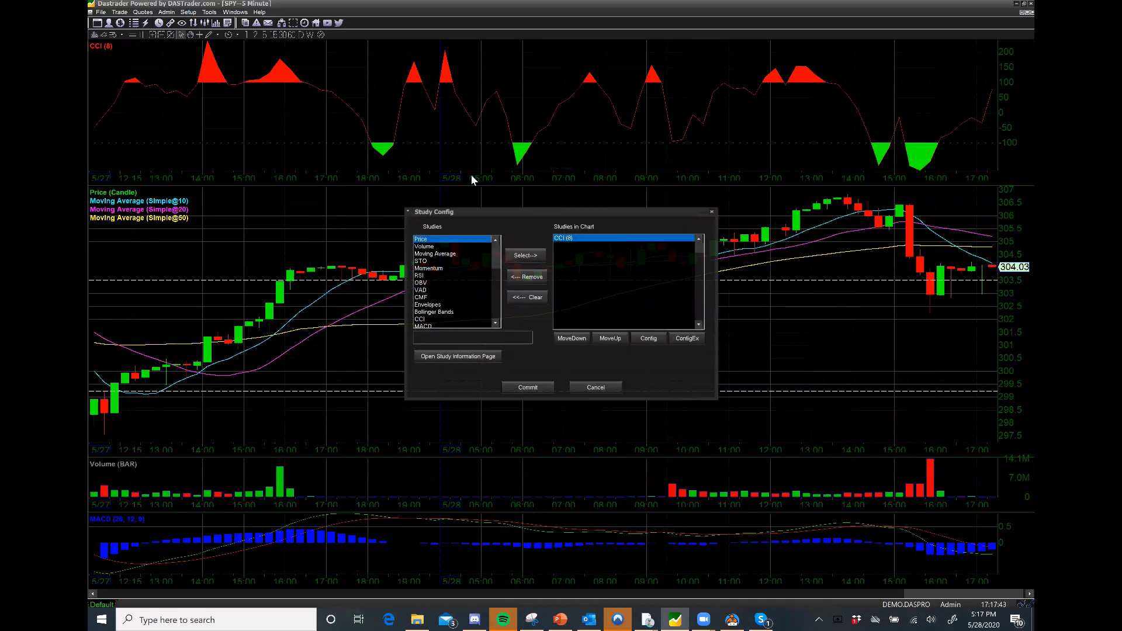
pyautogui.doubleClick(566, 240)
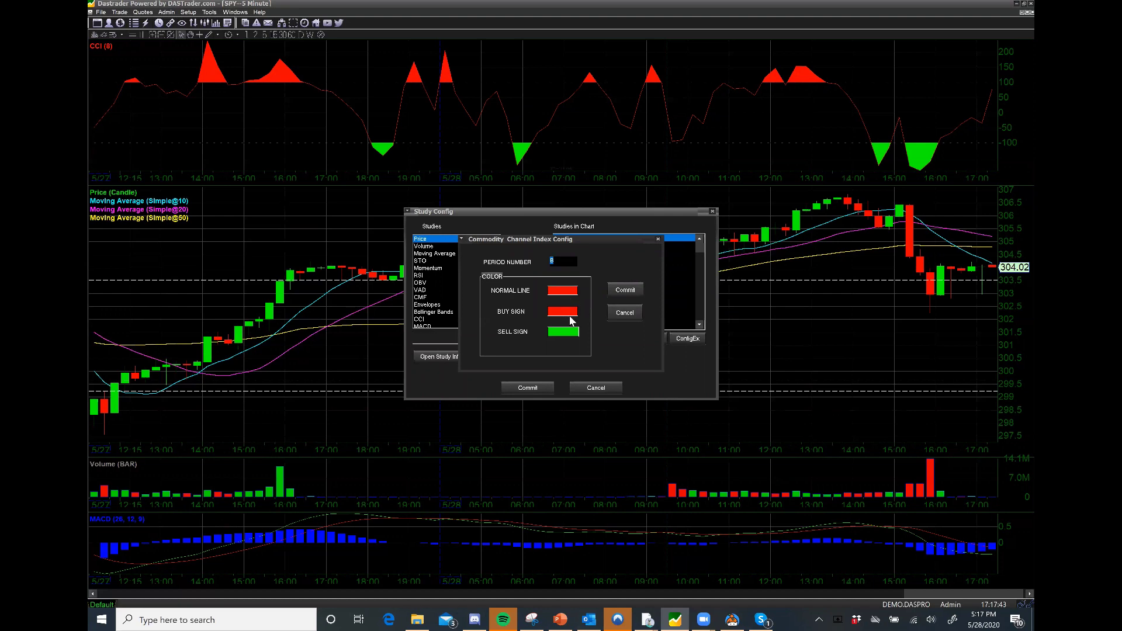
pyautogui.click(565, 292)
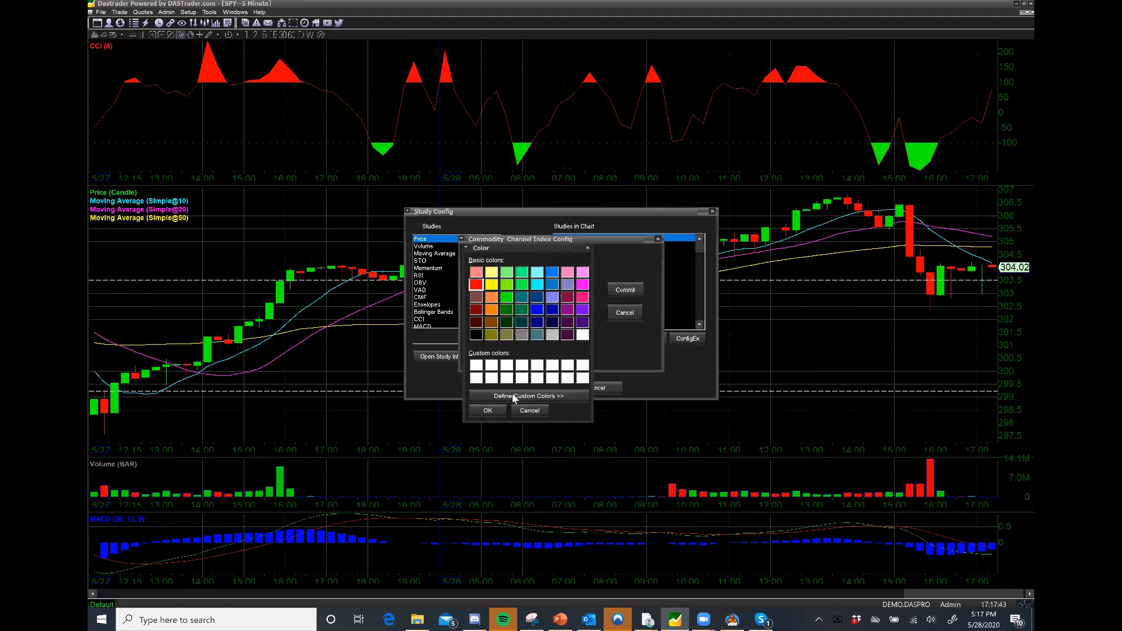
pyautogui.click(497, 413)
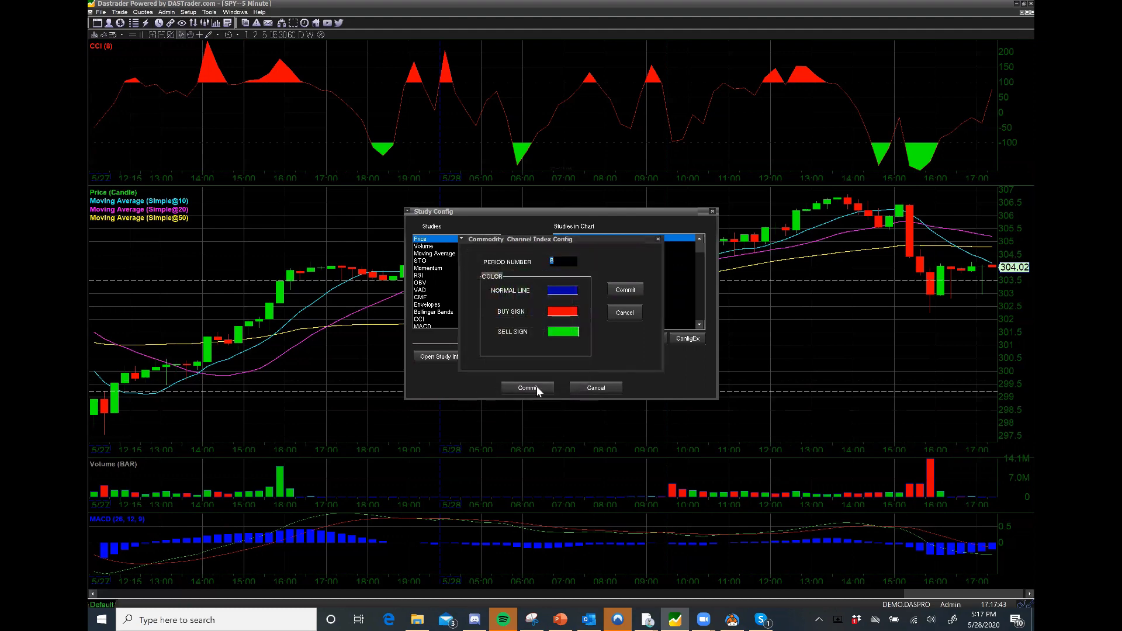
pyautogui.click(625, 291)
pyautogui.click(529, 389)
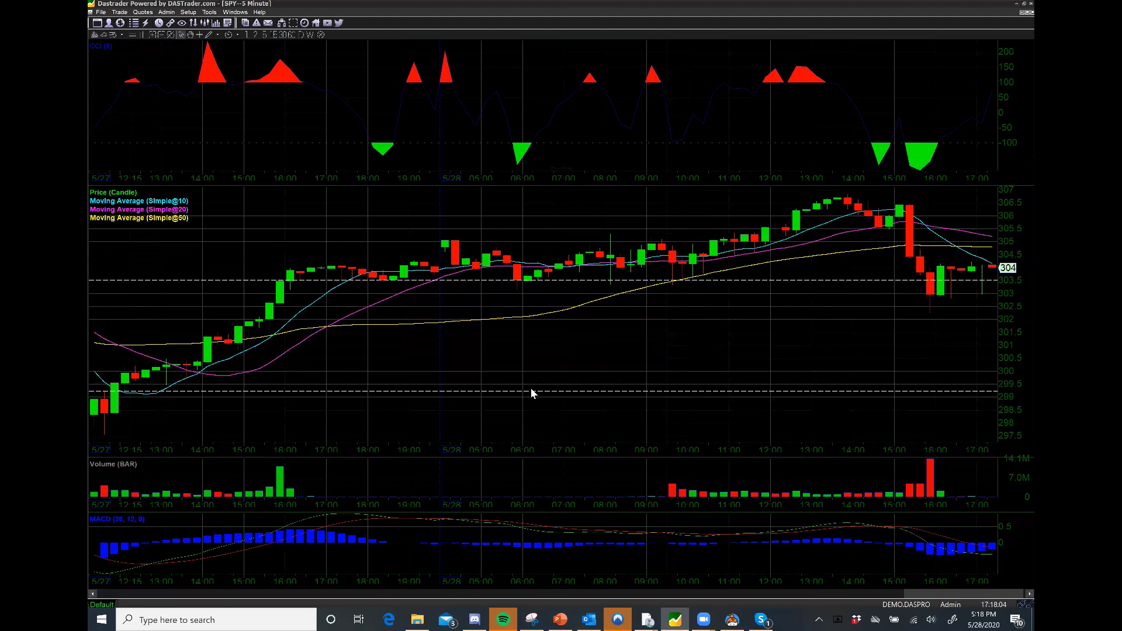
# - Change the CCI (8) normal line colour from dark blue to light cyan and commit
pyautogui.rightClick(494, 119)
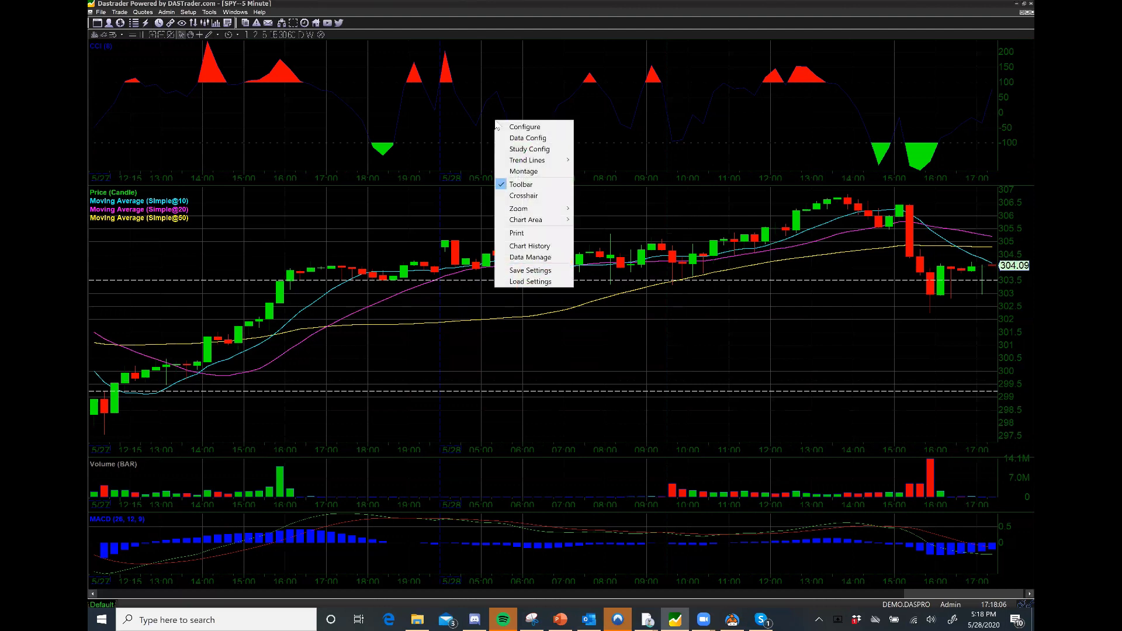
pyautogui.click(525, 150)
pyautogui.doubleClick(573, 238)
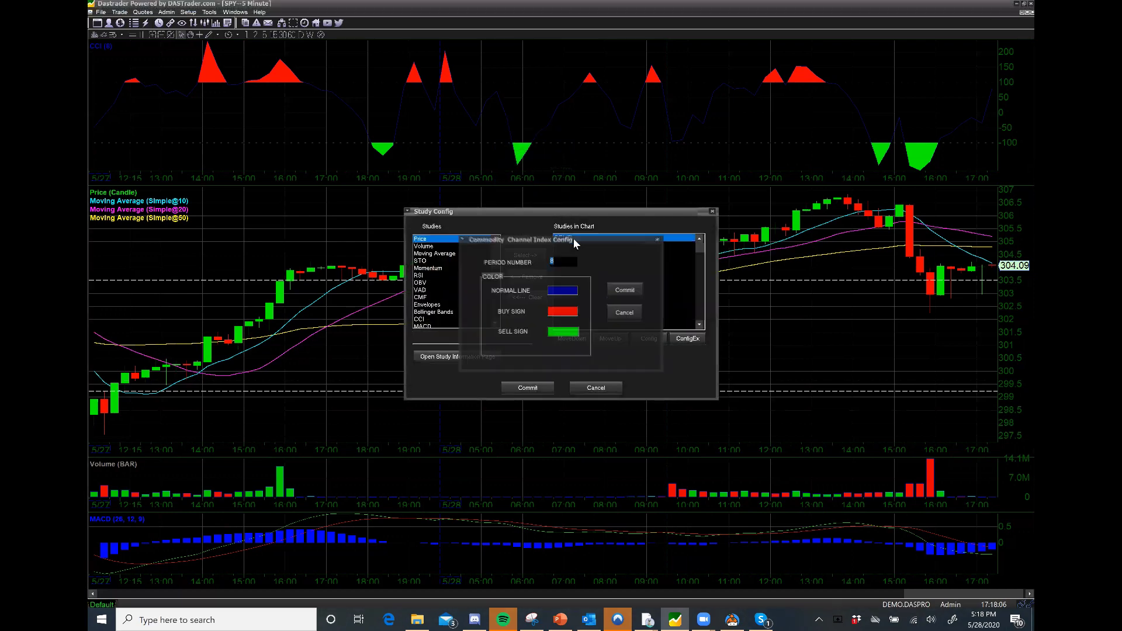
pyautogui.click(567, 291)
pyautogui.click(538, 277)
pyautogui.click(490, 411)
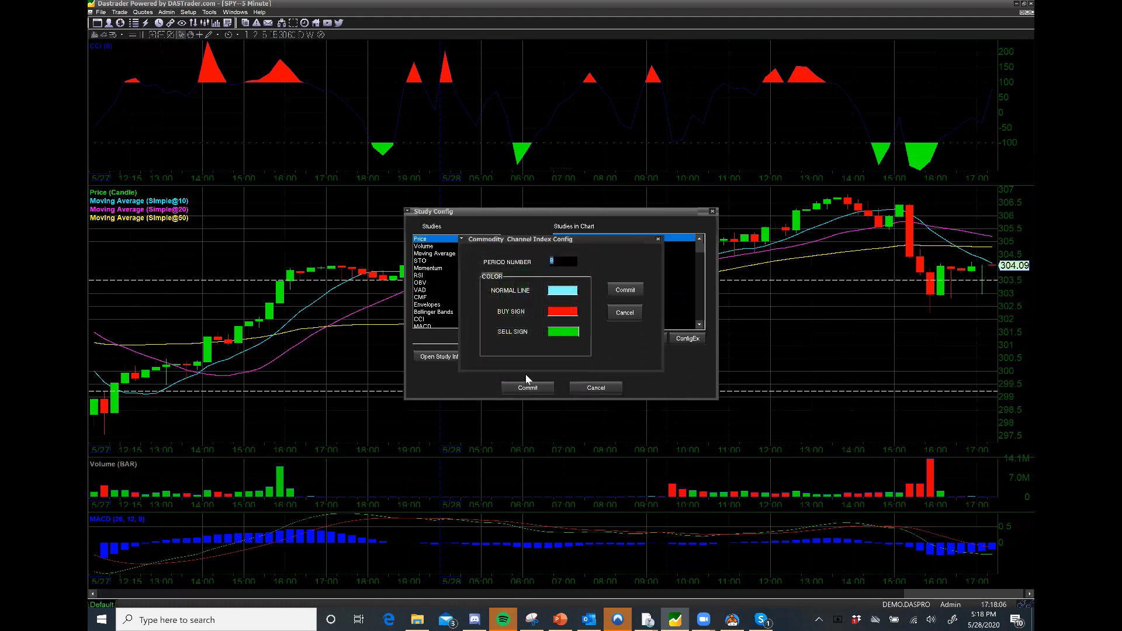
pyautogui.click(625, 290)
pyautogui.click(535, 387)
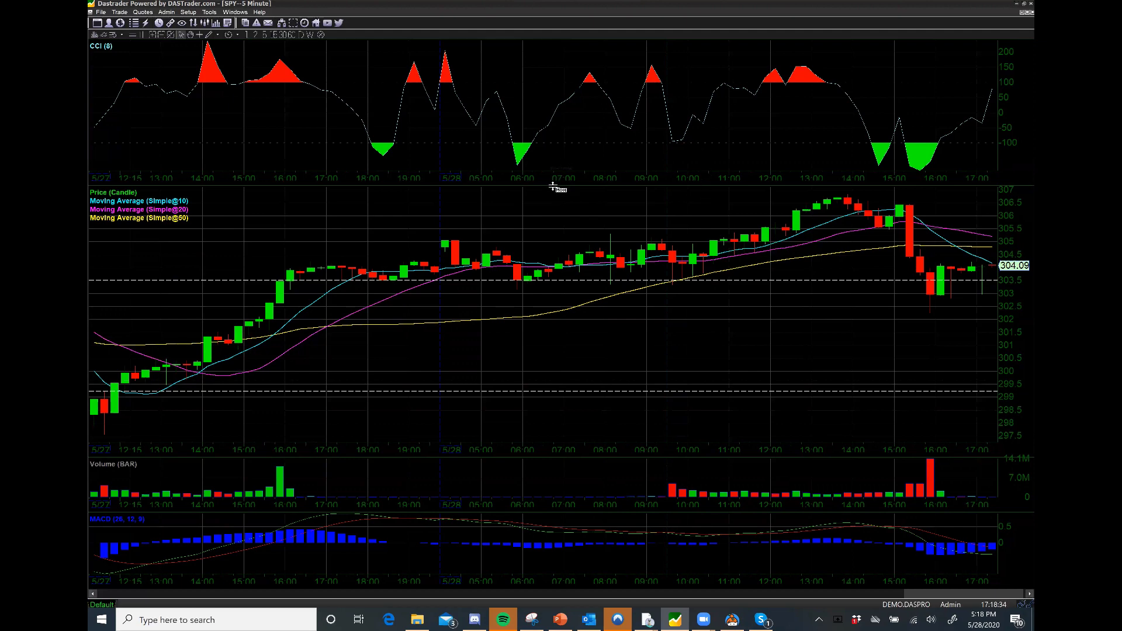
# - Drag the CCI/price, price/volume and volume/MACD dividers up to enlarge the lower panes
pyautogui.moveTo(553, 181); pyautogui.dragTo(549, 138)
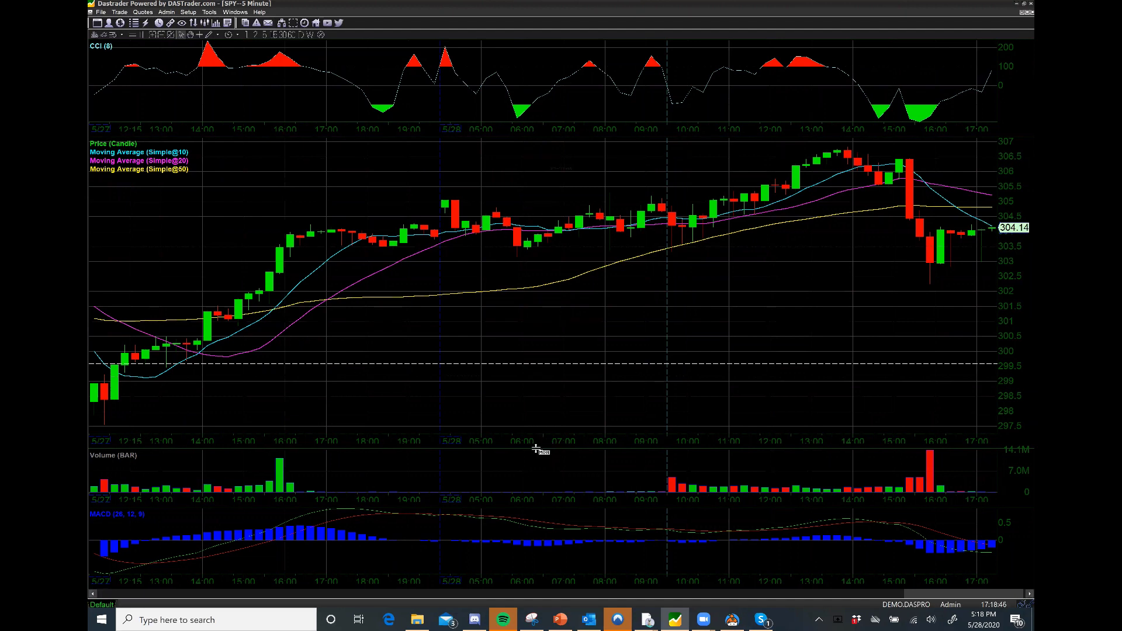
pyautogui.moveTo(536, 449); pyautogui.dragTo(539, 419)
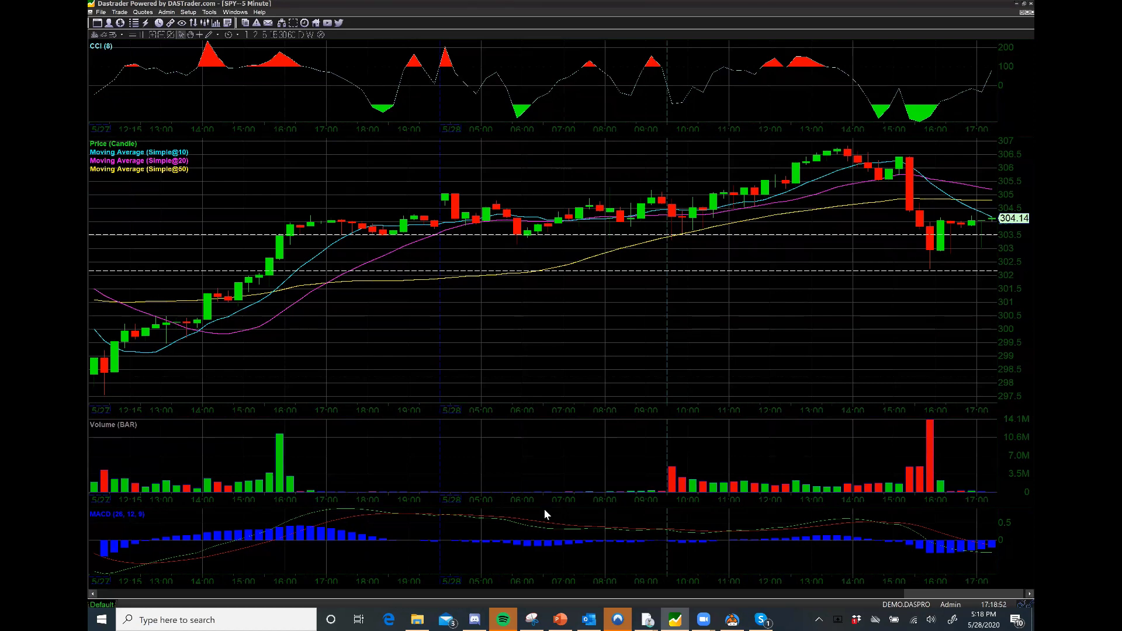
pyautogui.moveTo(545, 508); pyautogui.dragTo(548, 494)
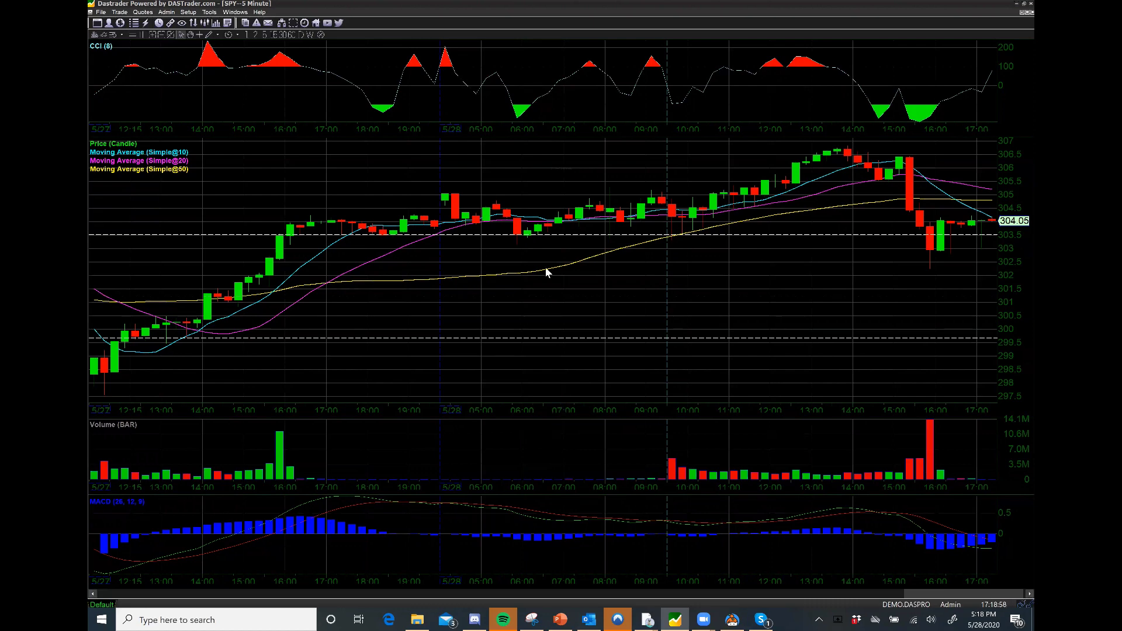
# - Save the chart layout as a .cst settings file named MJD_CCI_MACD
pyautogui.rightClick(331, 171)
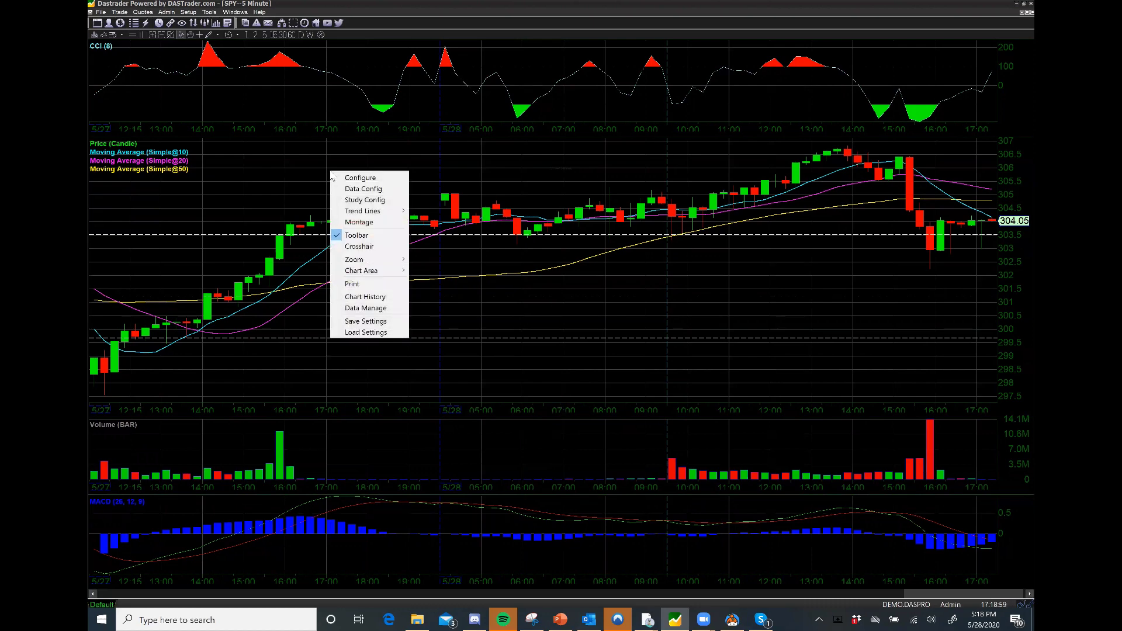
pyautogui.click(361, 322)
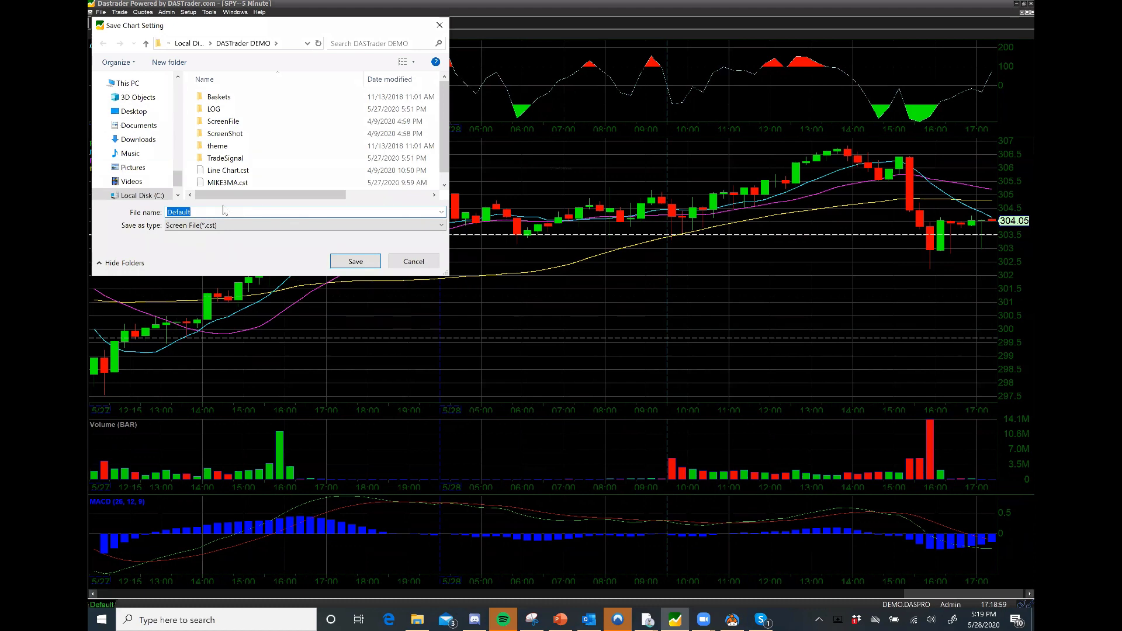
pyautogui.write('MJD')
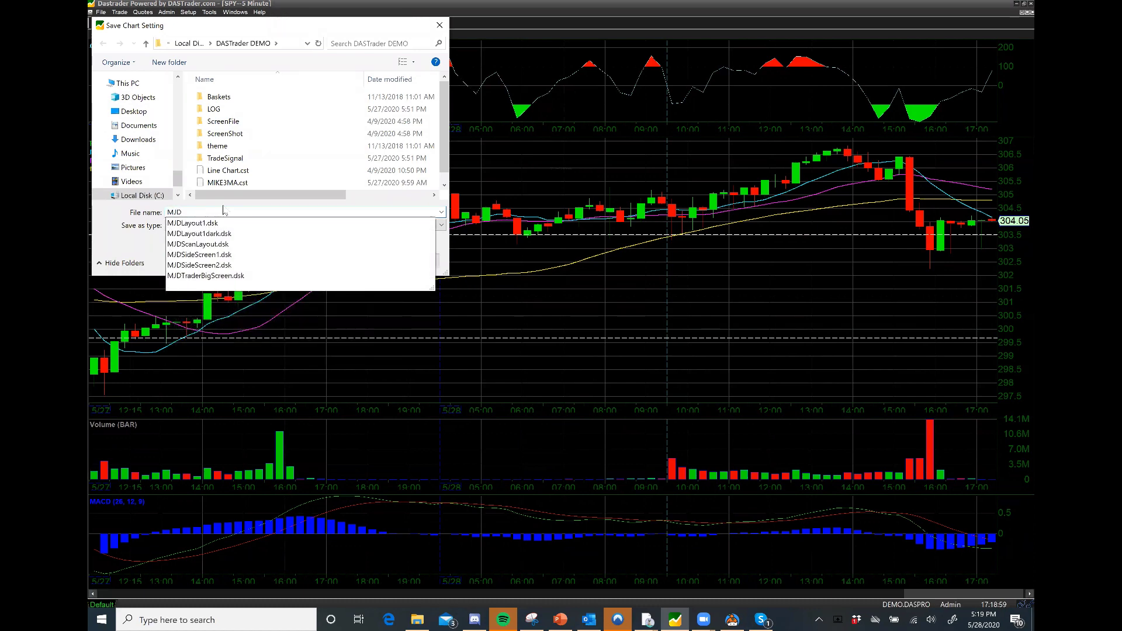
pyautogui.write('CCI')
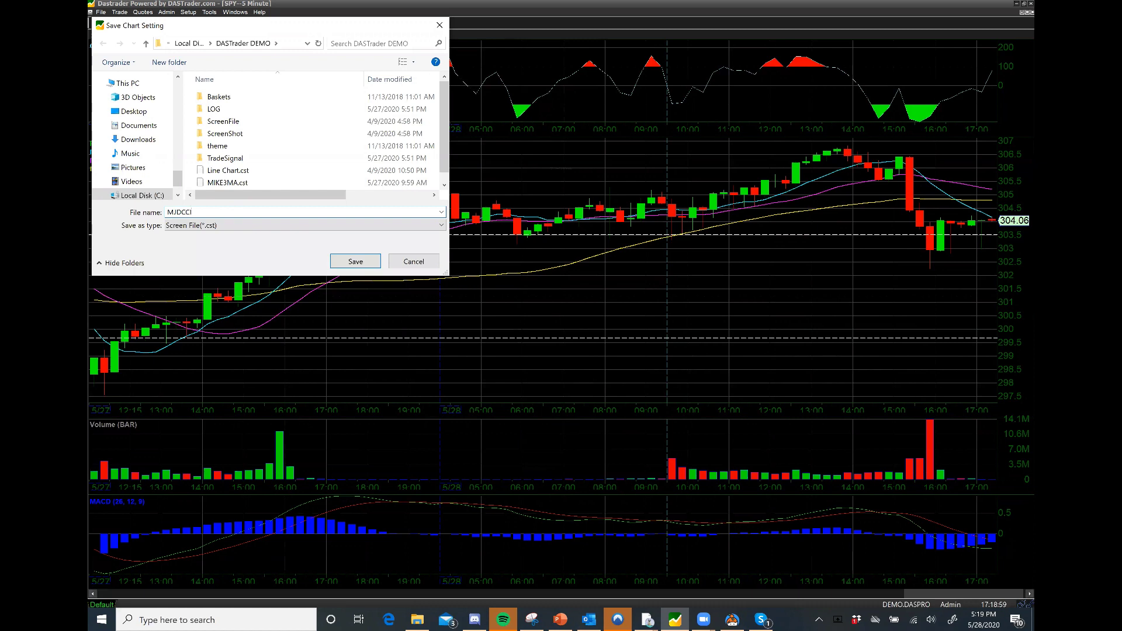
pyautogui.write('M')
pyautogui.write('AC')
pyautogui.write('_CC')
pyautogui.write('_')
pyautogui.press('BackSpace')
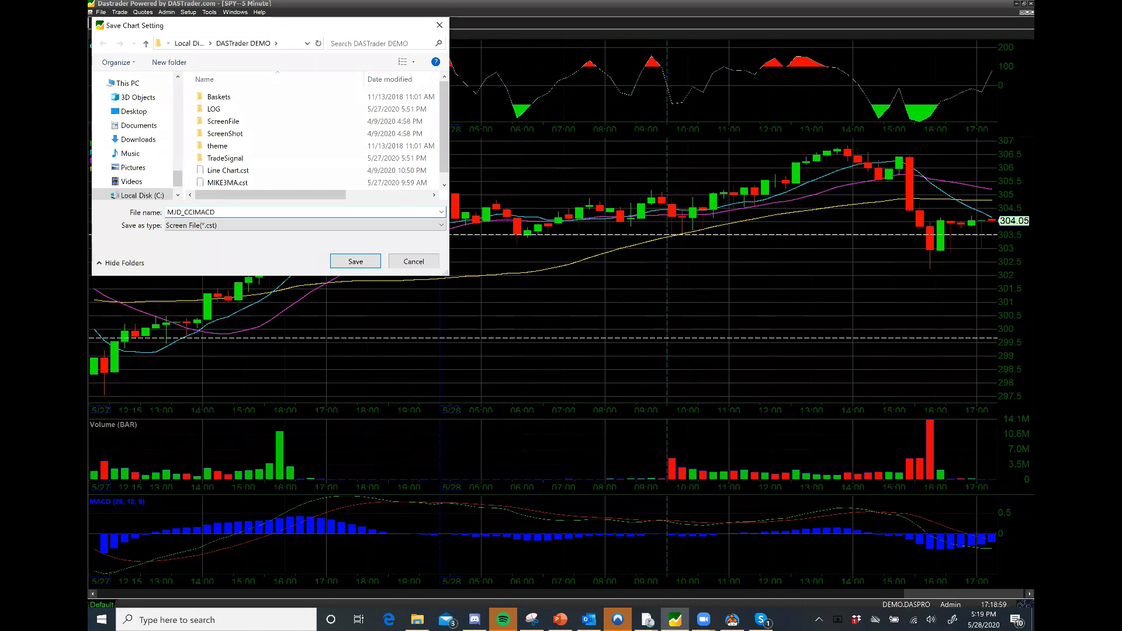
pyautogui.write('_')
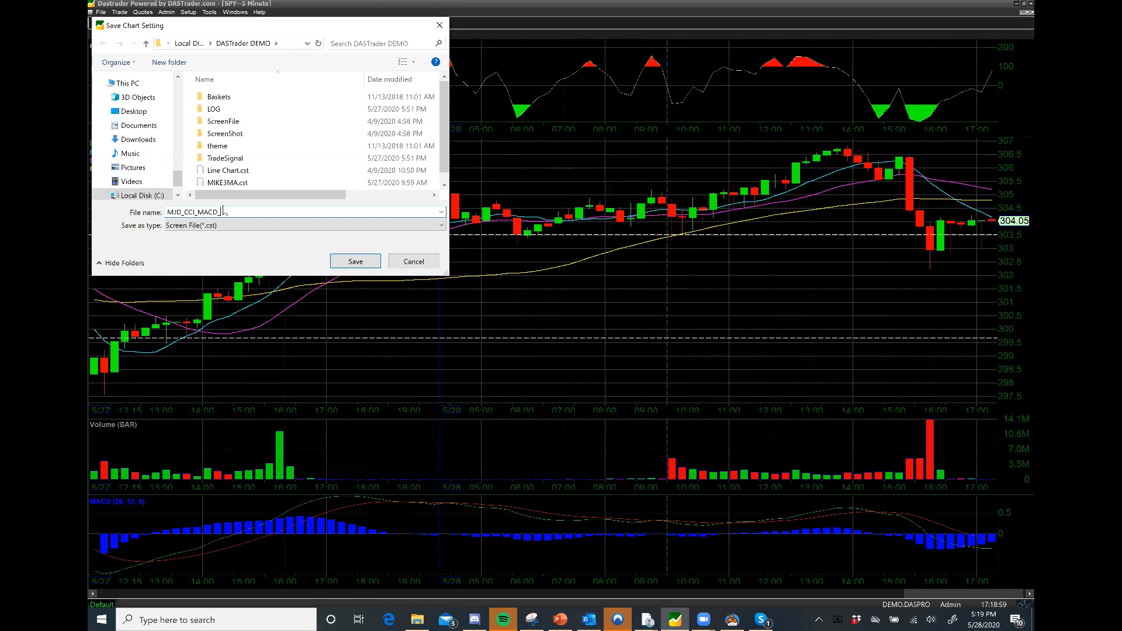
pyautogui.write('Chart')
pyautogui.click(356, 262)
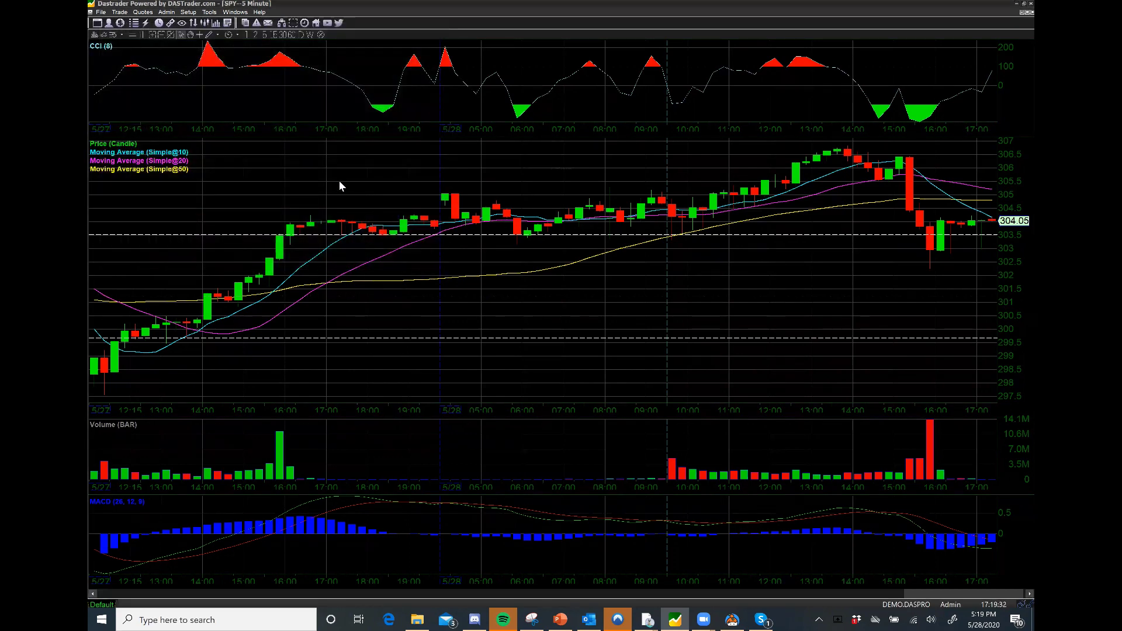
# - Switch the SPY chart to daily bars so it spans February to May
pyautogui.rightClick(314, 169)
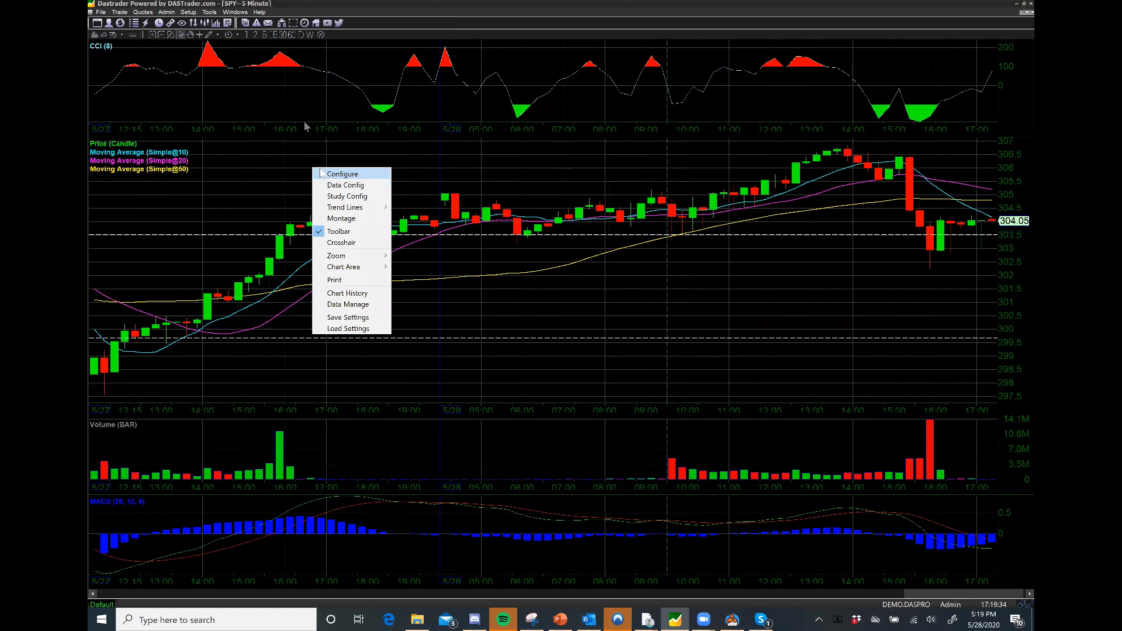
pyautogui.click(301, 34)
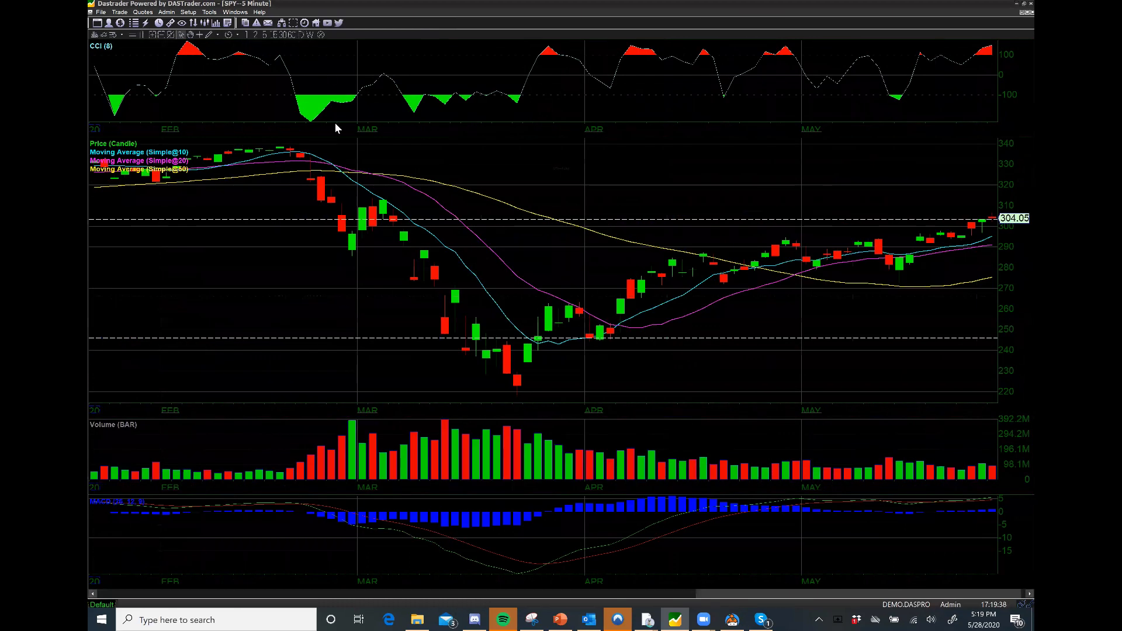